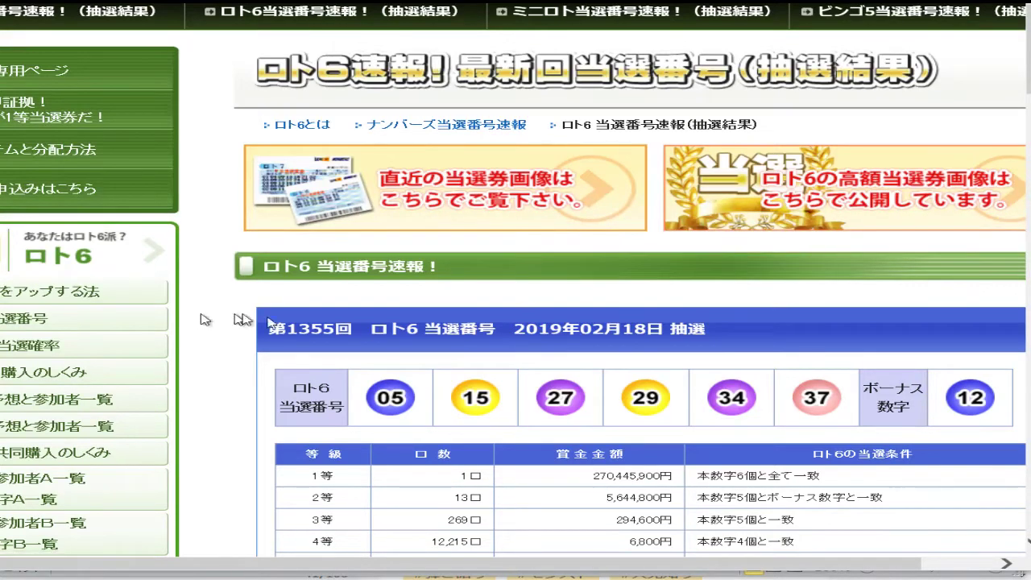
# - Check the Loto 6 draw 1355 results on the web page and switch to the 1355回ロト6結果改良版 workbook in Excel
pyautogui.scroll(-3, 617, 376)
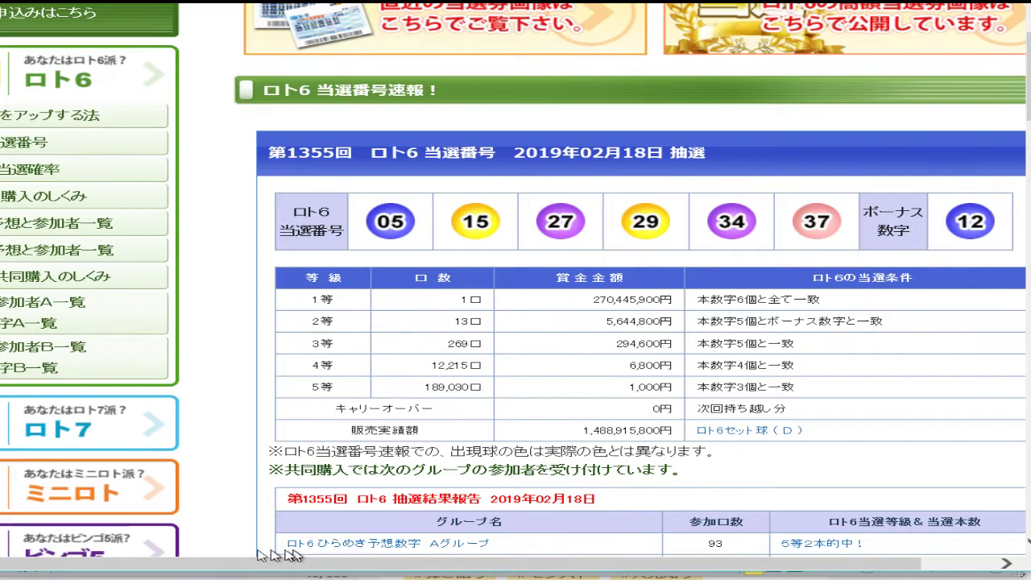
pyautogui.moveTo(173, 574)
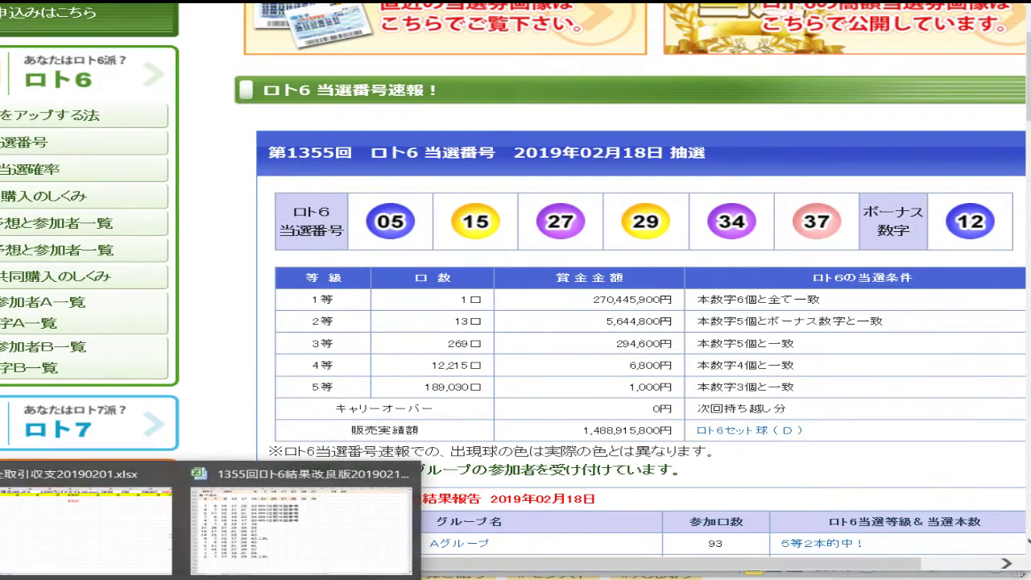
pyautogui.click(242, 548)
# - Enter the first four winning numbers of ロト6 draw 1355, 5, 15, 27 and 29, in cells F16 to I16
pyautogui.scroll(20, 287, 282)
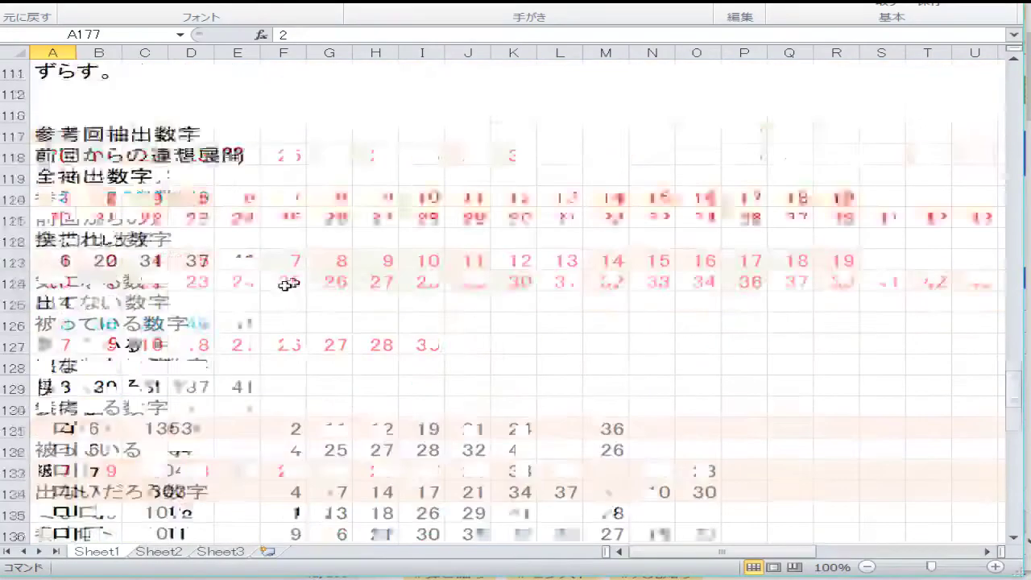
pyautogui.scroll(20, 266, 296)
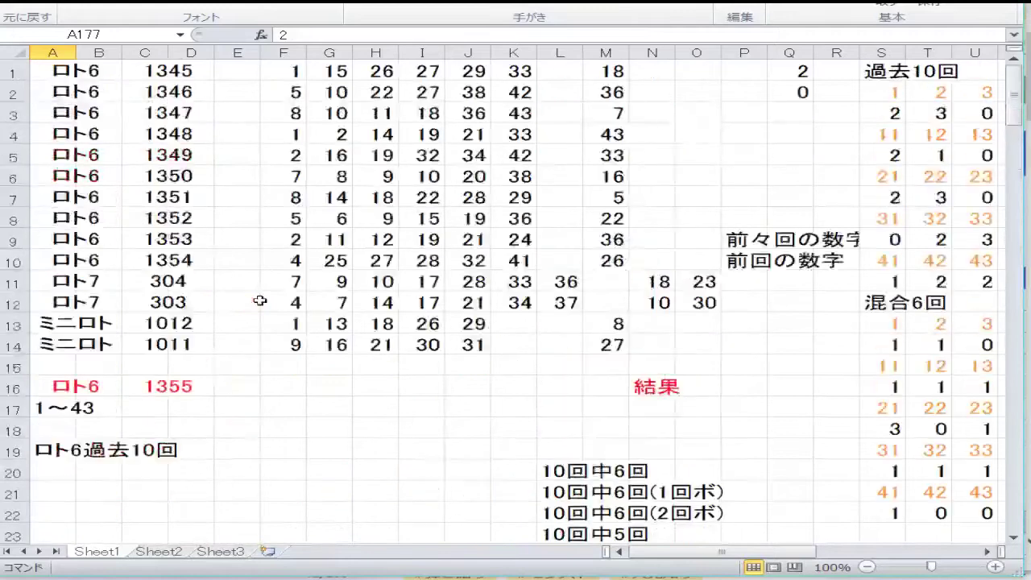
pyautogui.click(301, 386)
pyautogui.write('5')
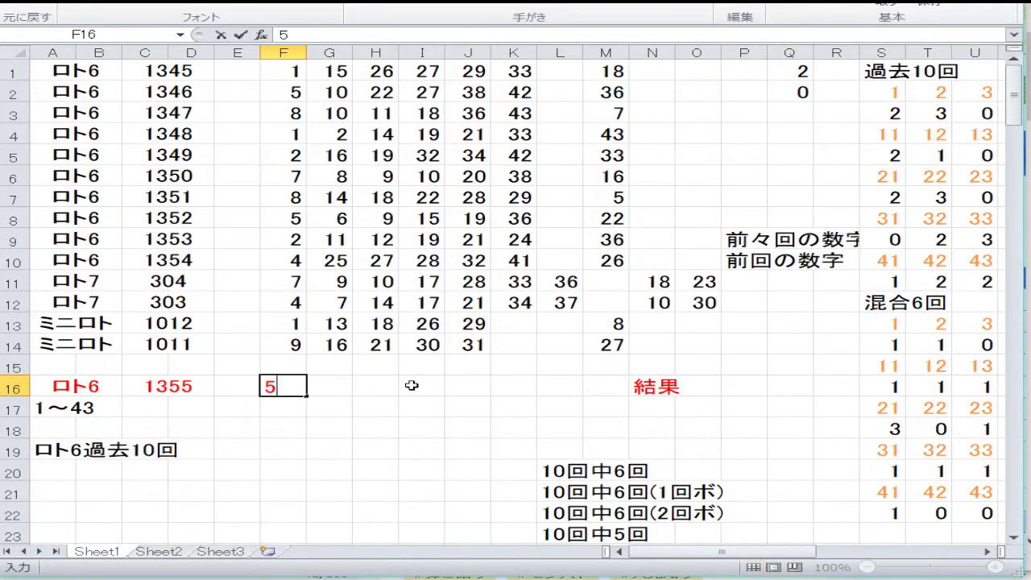
pyautogui.press('Tab')
pyautogui.write('15')
pyautogui.press('Tab')
pyautogui.write('27')
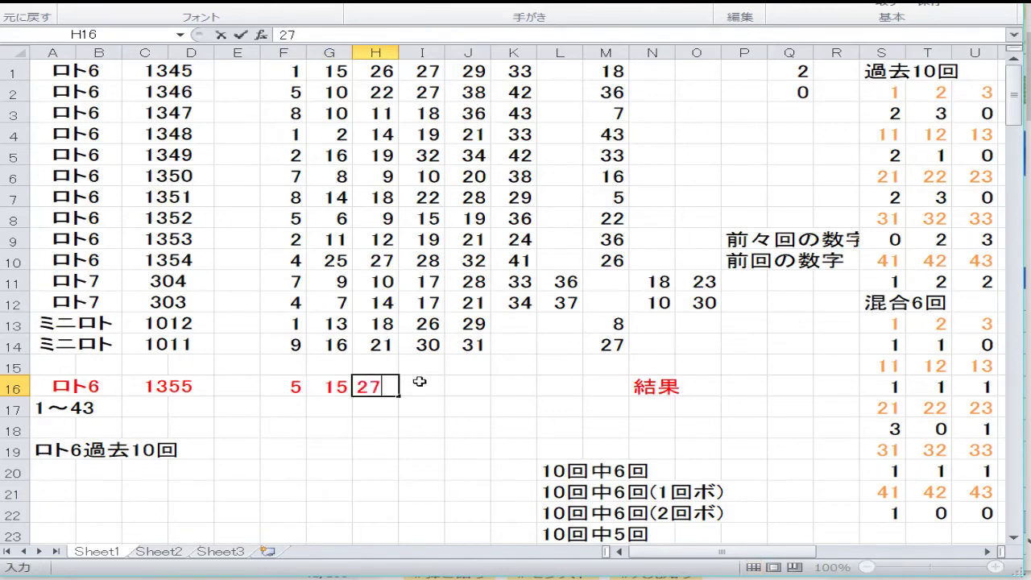
pyautogui.press('Tab')
pyautogui.write('29')
pyautogui.press('Tab')
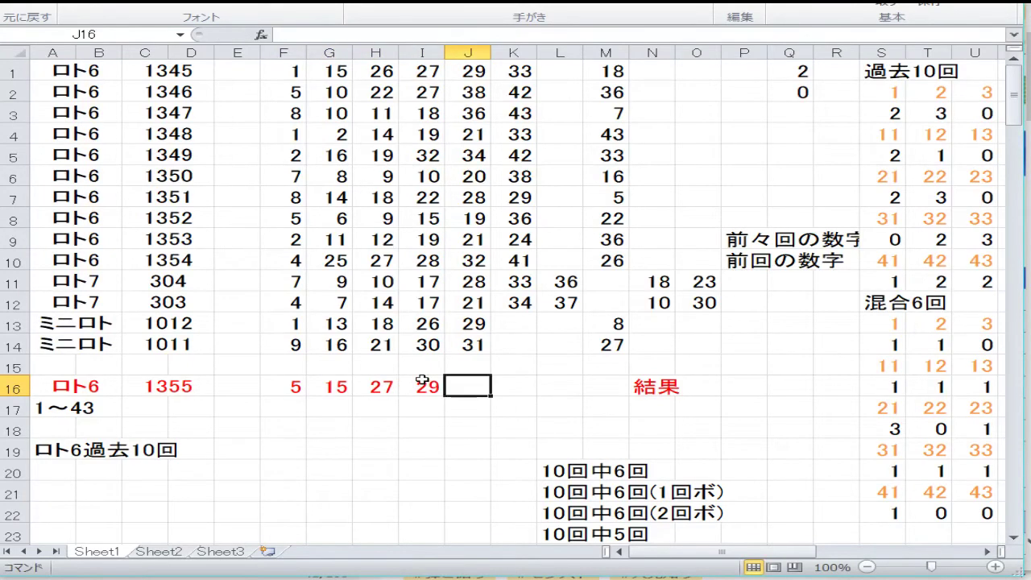
# - Complete the draw 1355 row with 34 in J16, 37 in K16 and the bonus number 12 in M16
pyautogui.write('23')
pyautogui.press('BackSpace')
pyautogui.press('BackSpace')
pyautogui.write('3')
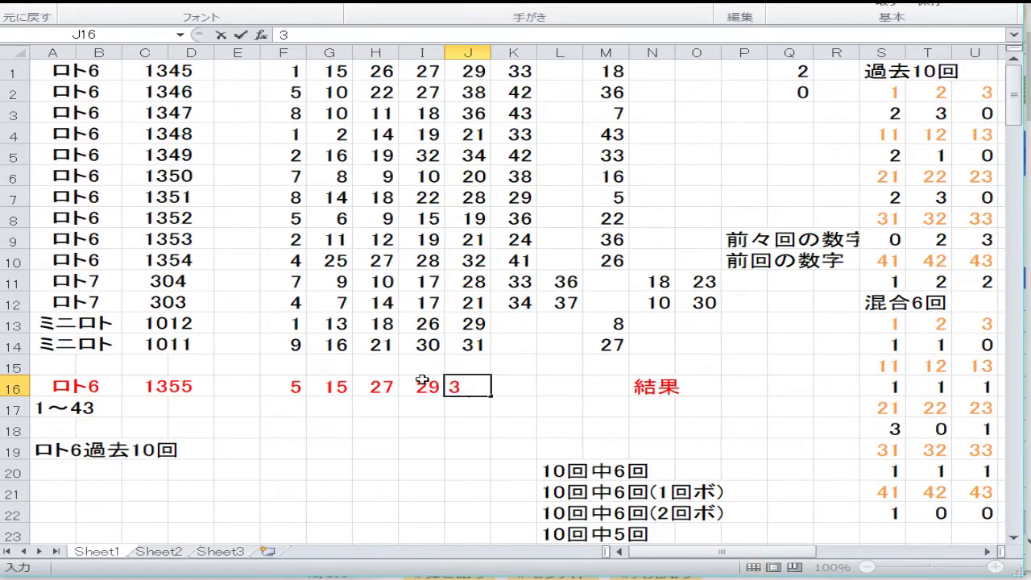
pyautogui.write('4')
pyautogui.press('Tab')
pyautogui.write('37')
pyautogui.press('Tab')
pyautogui.press('Tab')
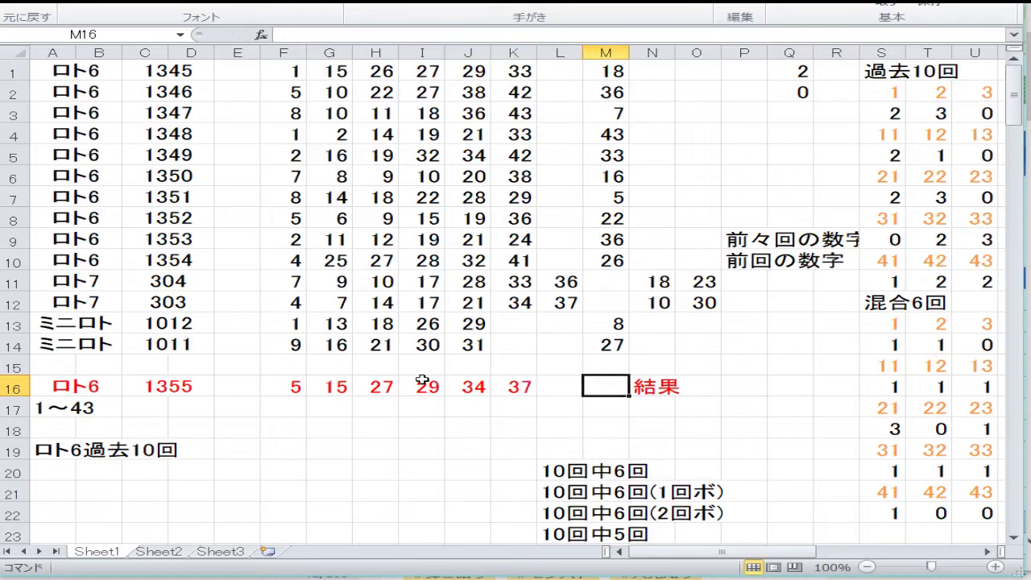
pyautogui.write('12')
pyautogui.press('Return')
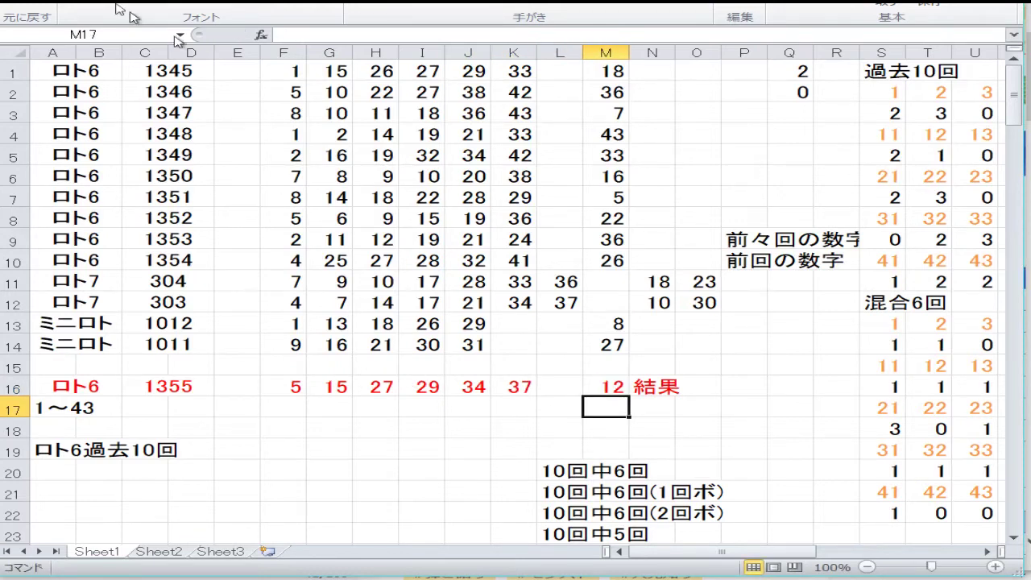
pyautogui.hotkey('ctrl', 'z')
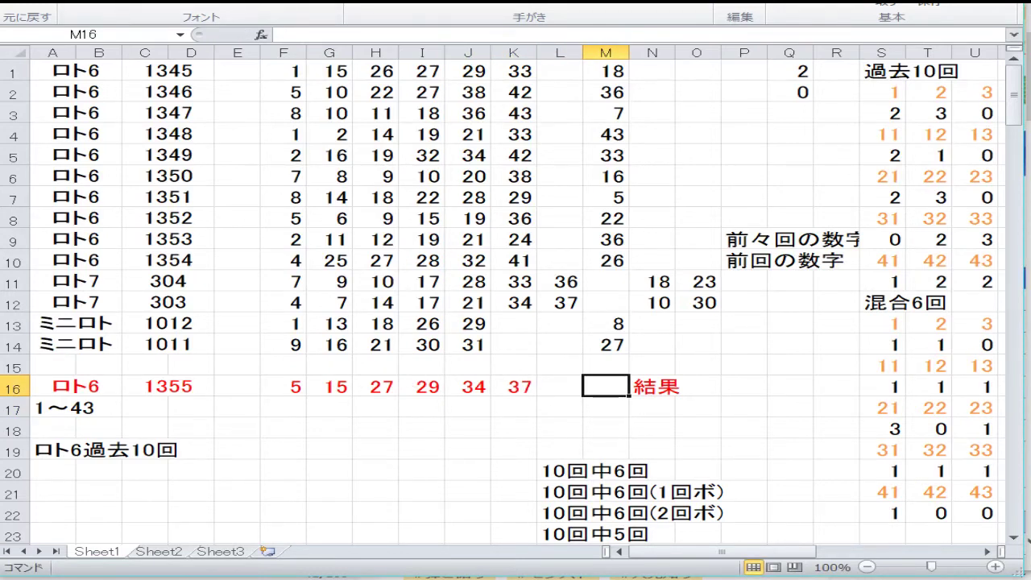
pyautogui.hotkey('ctrl', 'y')
# - Copy the draw 1355 result row A16:N16 and paste it into the empty row starting at A162
pyautogui.moveTo(649, 387); pyautogui.dragTo(68, 385)
pyautogui.rightClick(68, 386)
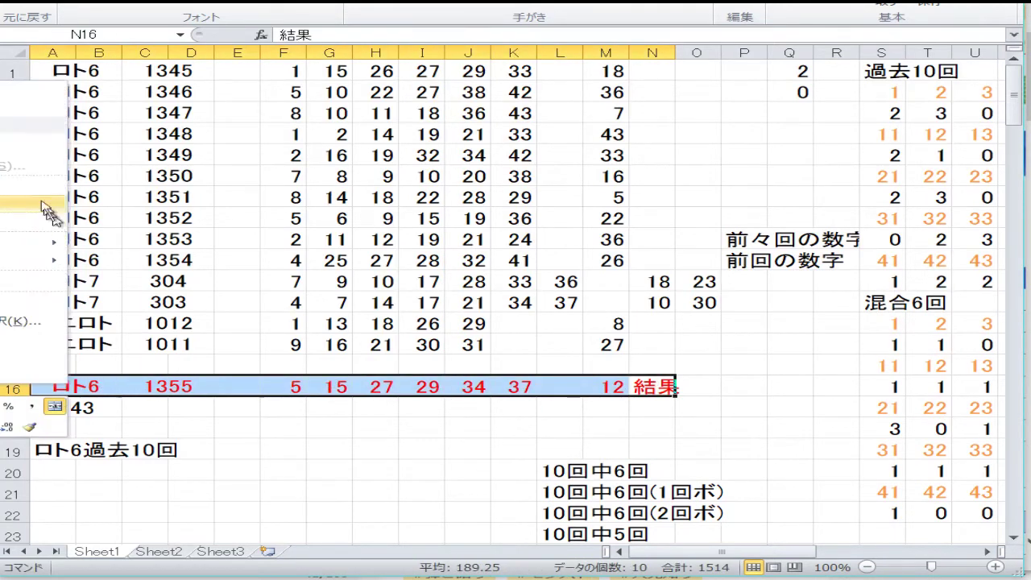
pyautogui.click(3, 112)
pyautogui.scroll(-20, 233, 224)
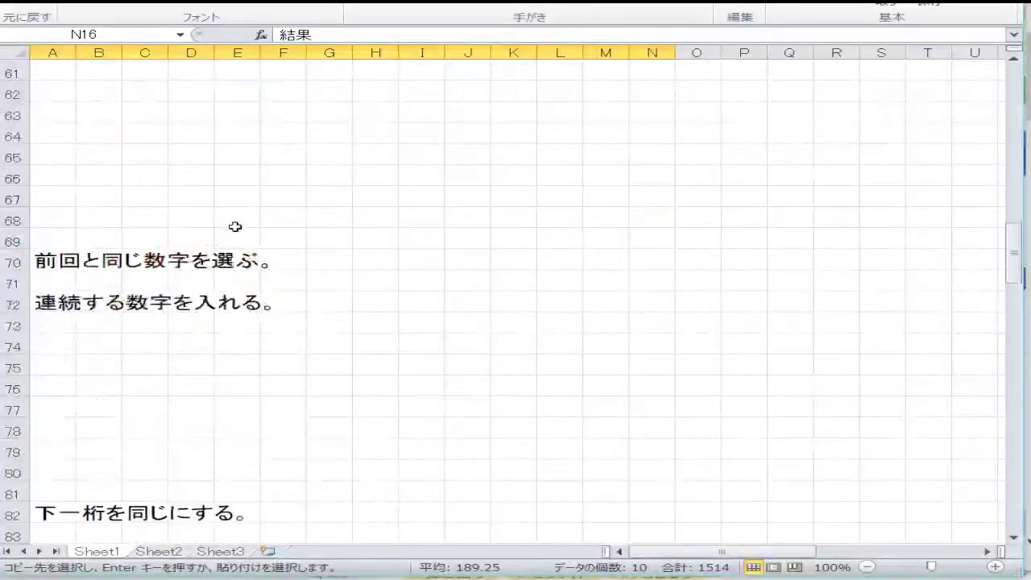
pyautogui.scroll(-20, 227, 240)
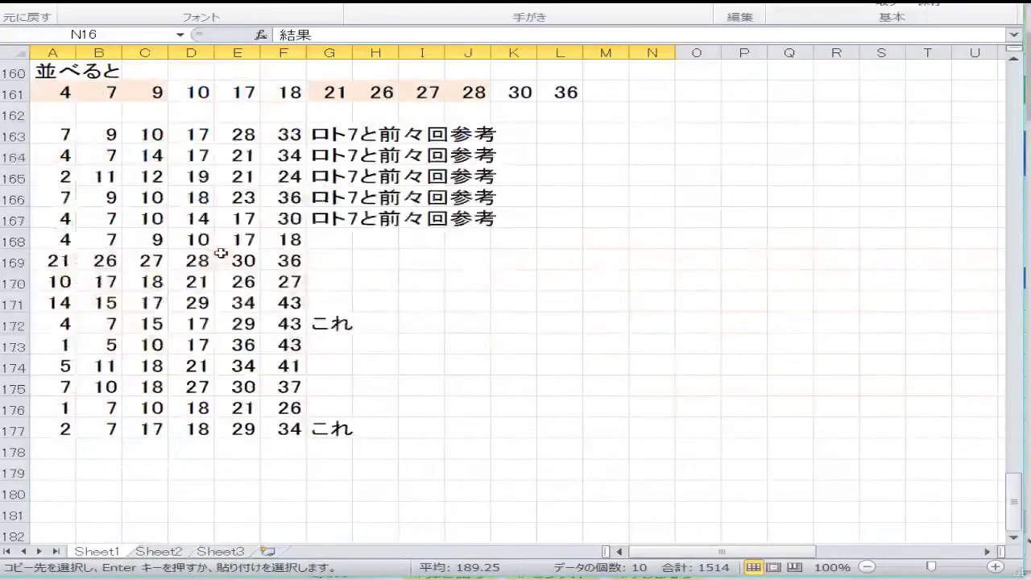
pyautogui.scroll(2, 183, 216)
pyautogui.click(69, 236)
pyautogui.rightClick(69, 236)
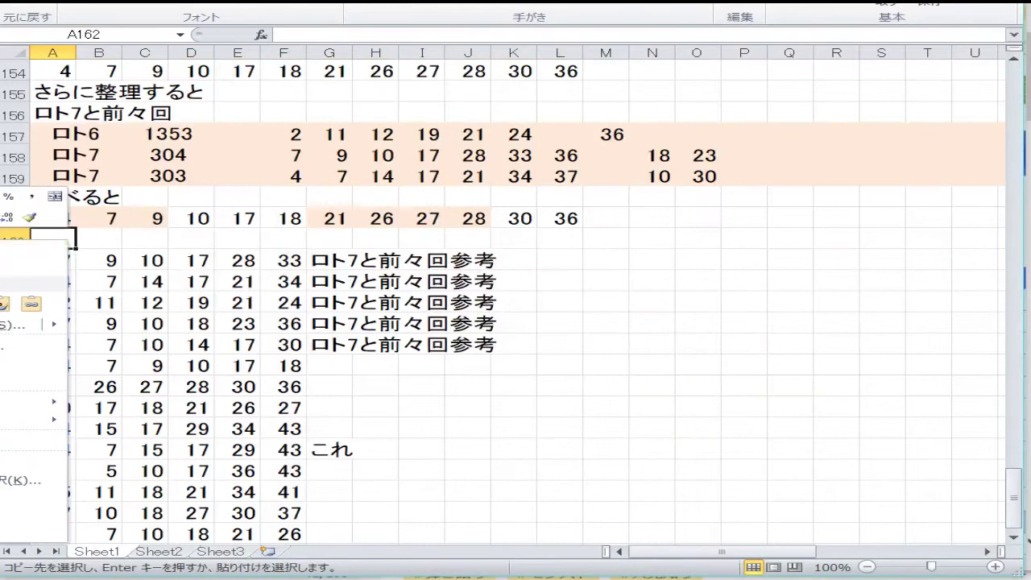
pyautogui.click(4, 303)
pyautogui.click(283, 302)
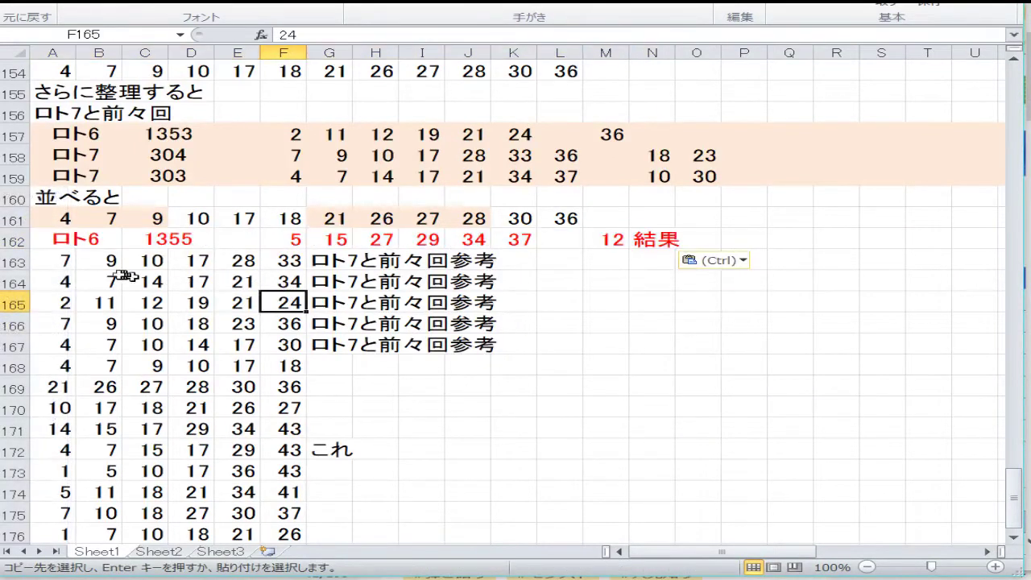
# - Try to sort A163:H177 in ascending order by the values of the column headed 7, and undo the sort
pyautogui.moveTo(66, 262); pyautogui.dragTo(360, 513)
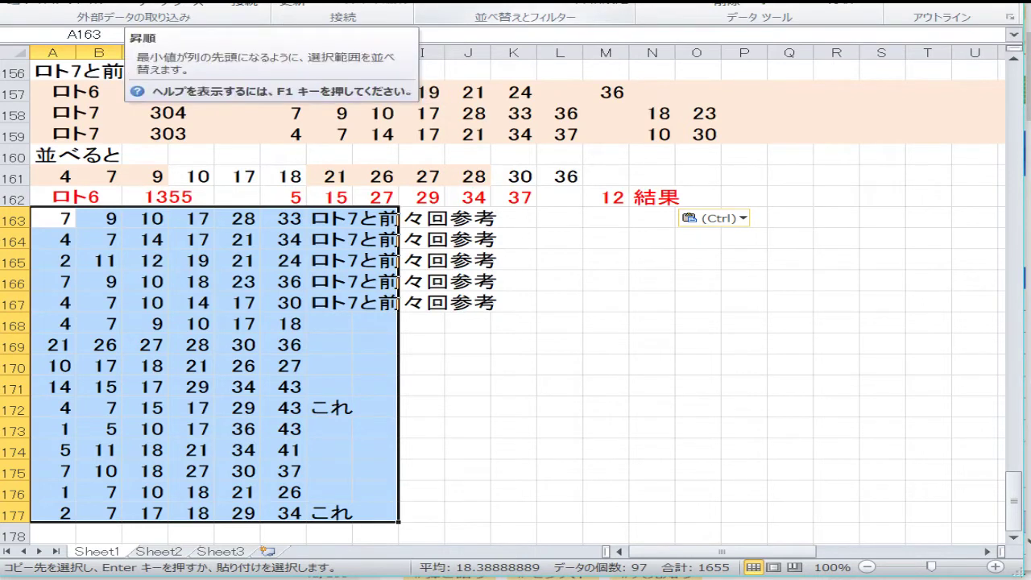
pyautogui.click(452, 4)
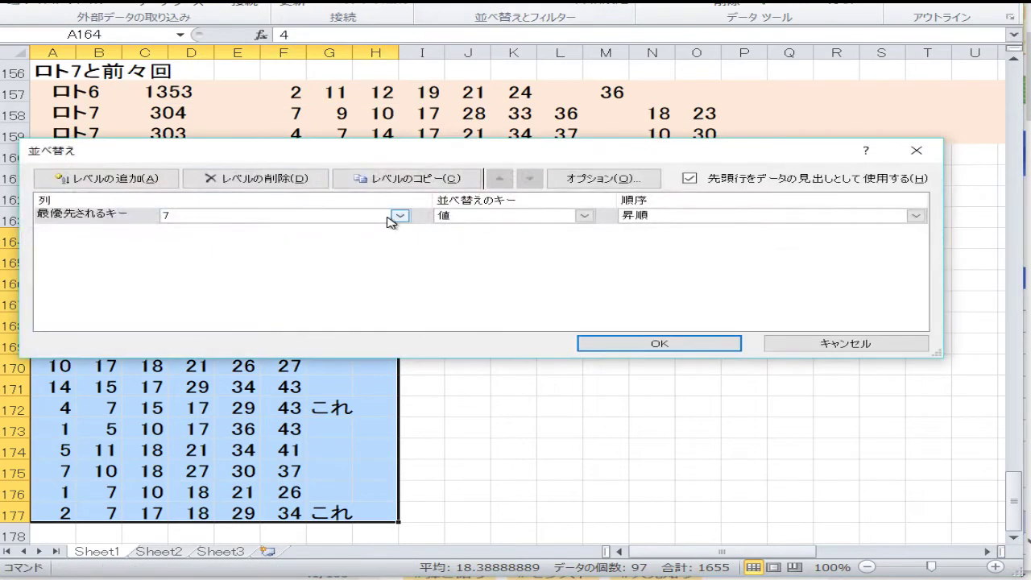
pyautogui.click(400, 216)
pyautogui.click(401, 216)
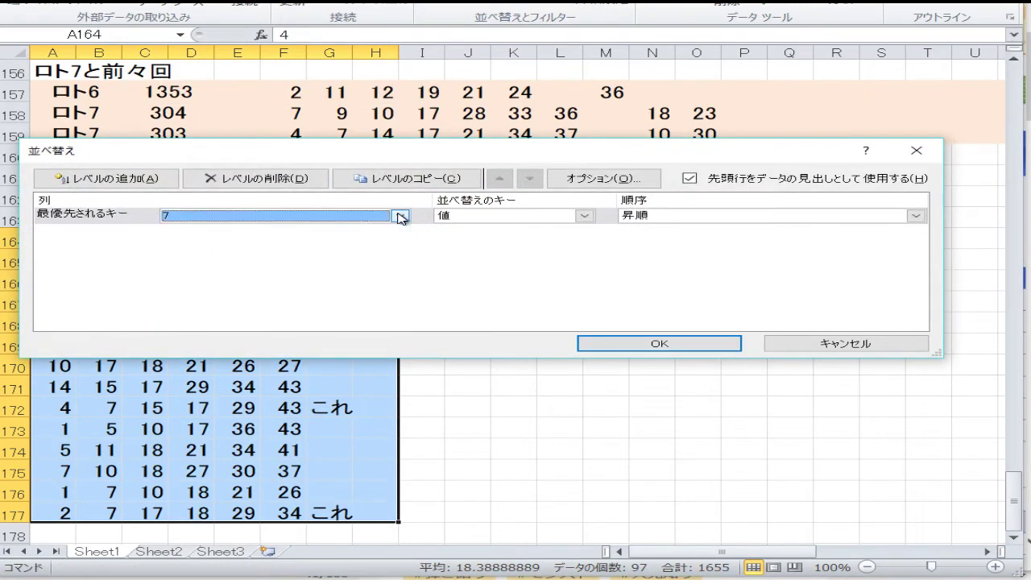
pyautogui.click(400, 216)
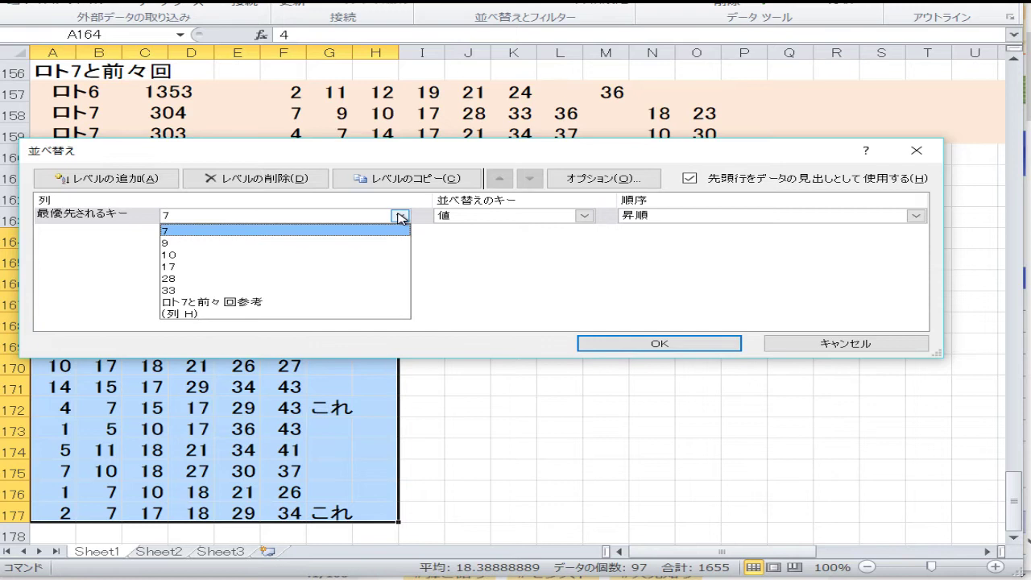
pyautogui.click(401, 216)
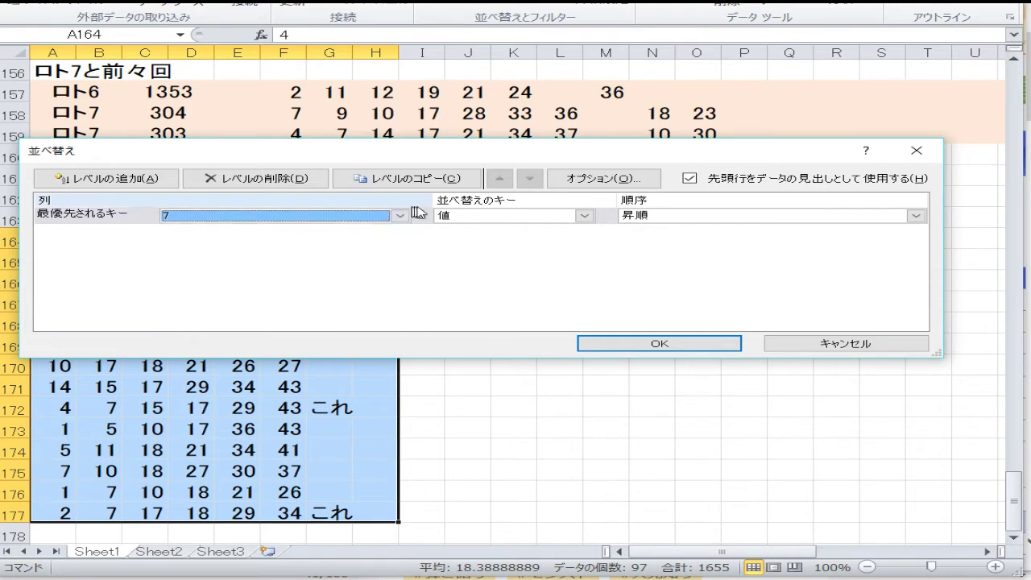
pyautogui.click(583, 216)
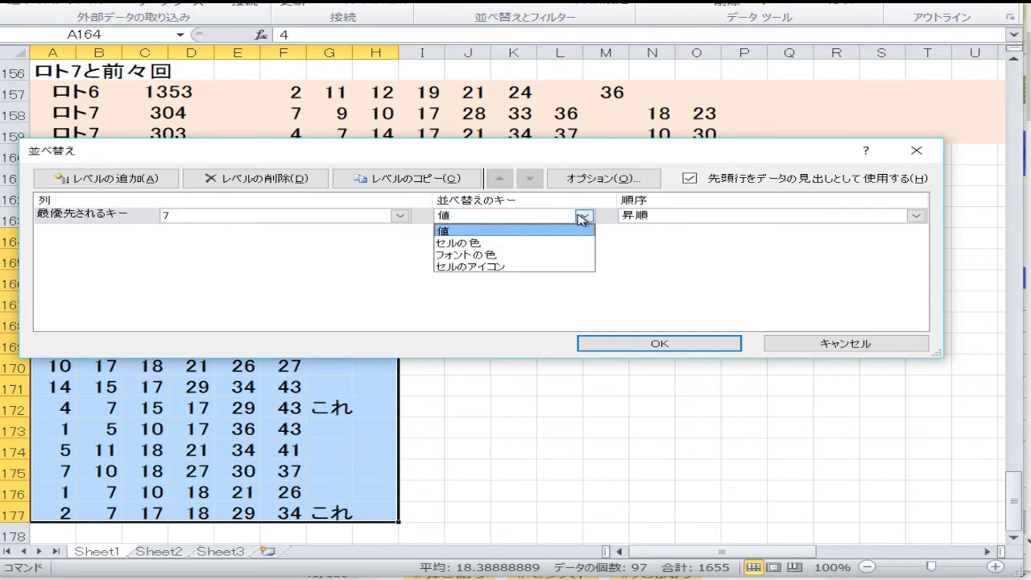
pyautogui.click(583, 216)
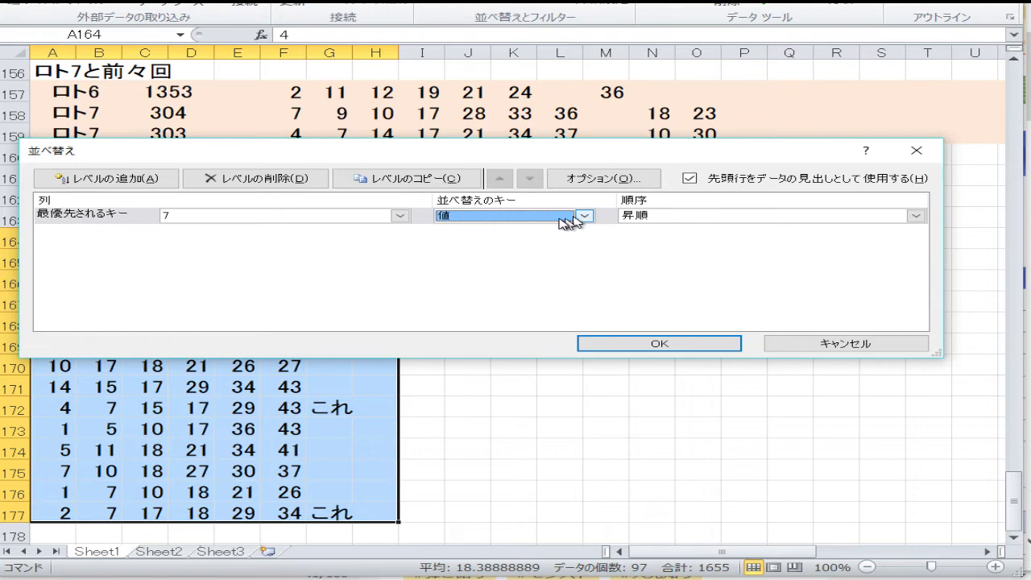
pyautogui.click(400, 216)
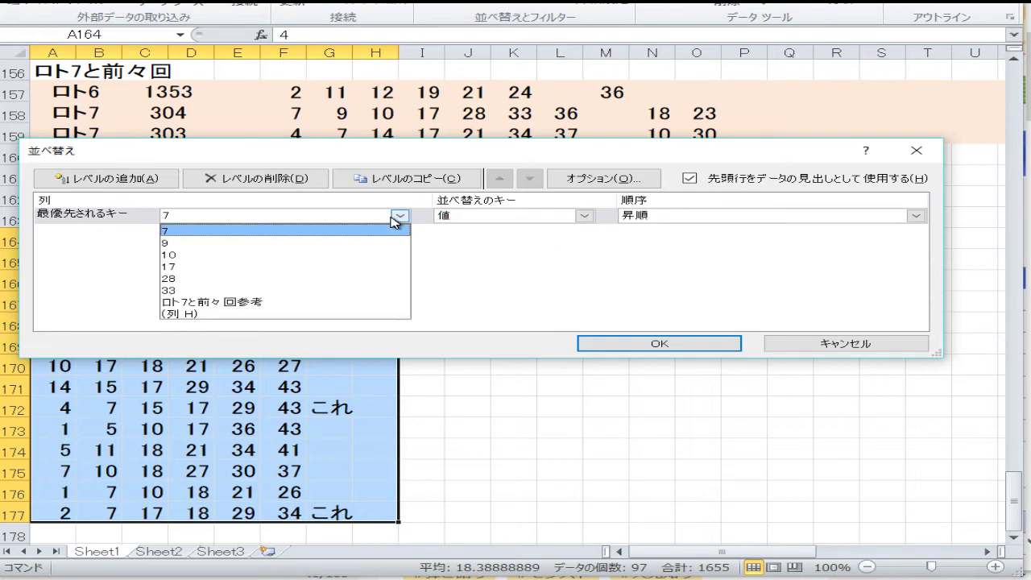
pyautogui.click(395, 219)
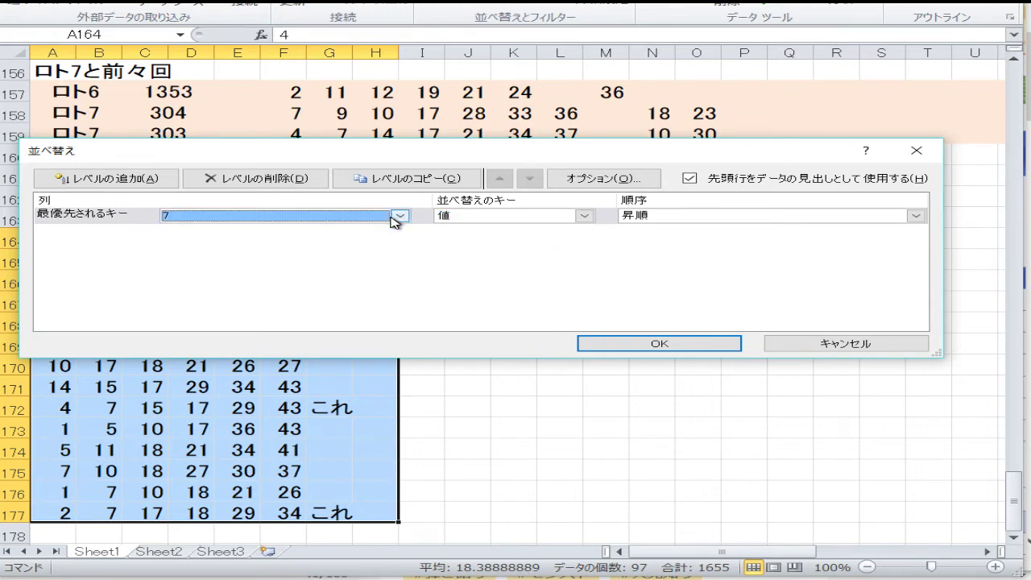
pyautogui.click(619, 345)
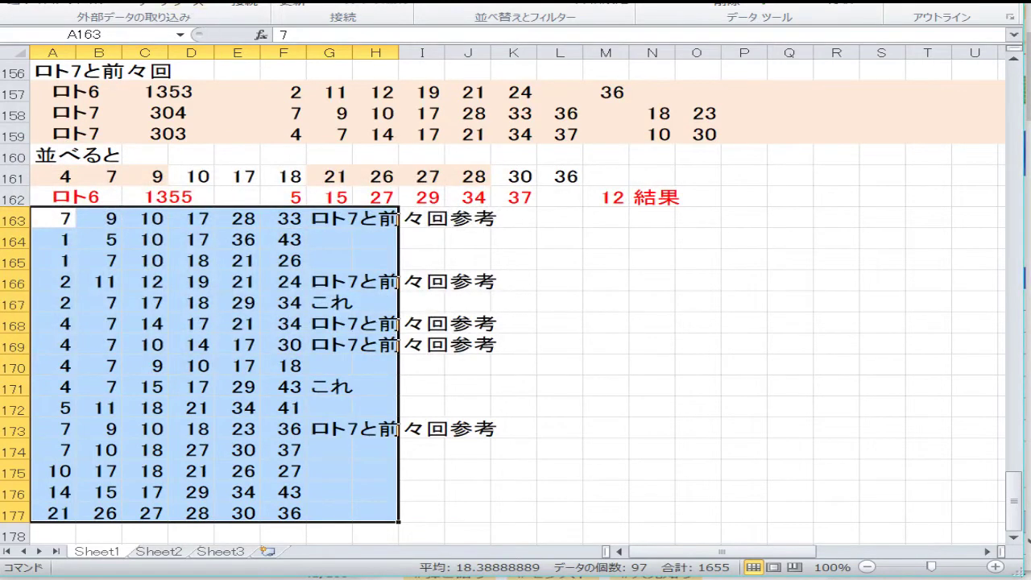
pyautogui.hotkey('ctrl', 'z')
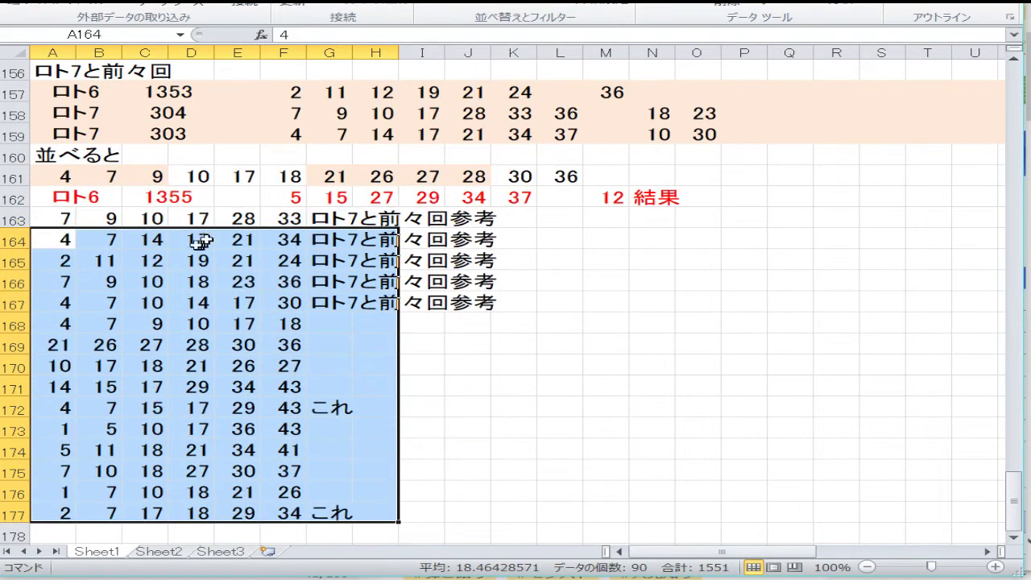
# - Sort the prediction rows in A163:G177 in ascending order by column A, keeping row 163 as the header
pyautogui.moveTo(69, 214); pyautogui.dragTo(345, 513)
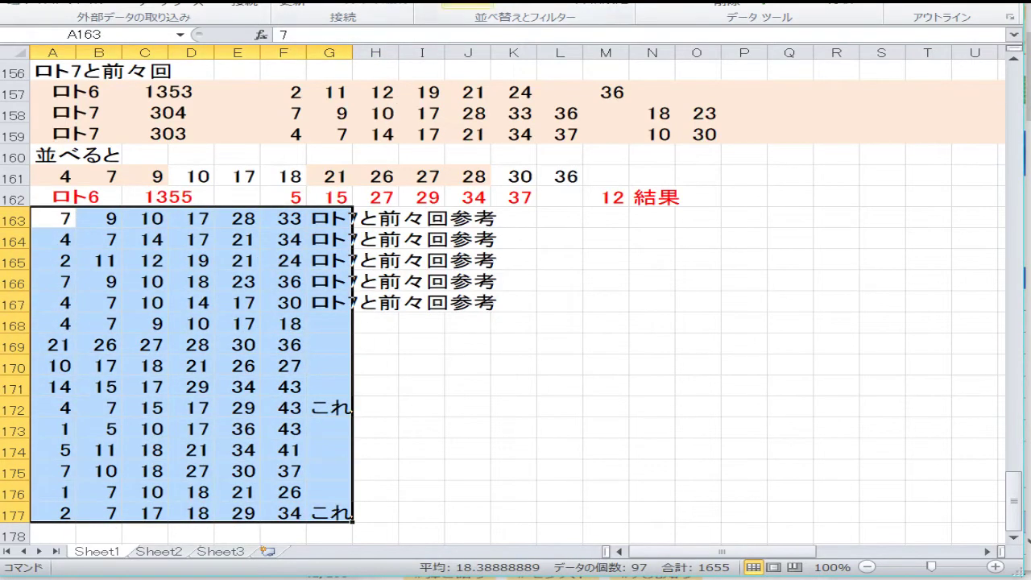
pyautogui.hotkey('alt', 'a')
pyautogui.press('s')
pyautogui.press('s')
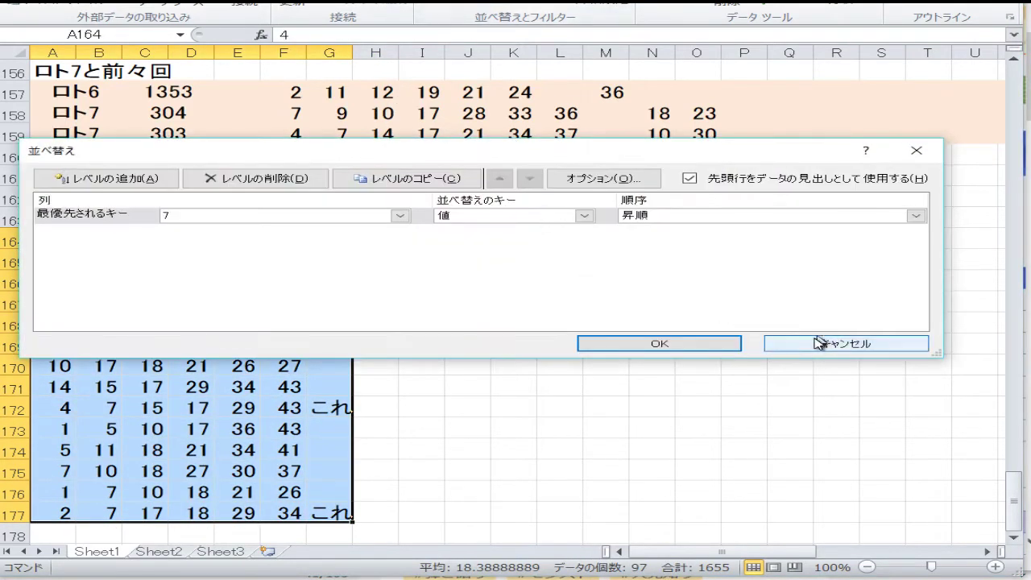
pyautogui.click(786, 342)
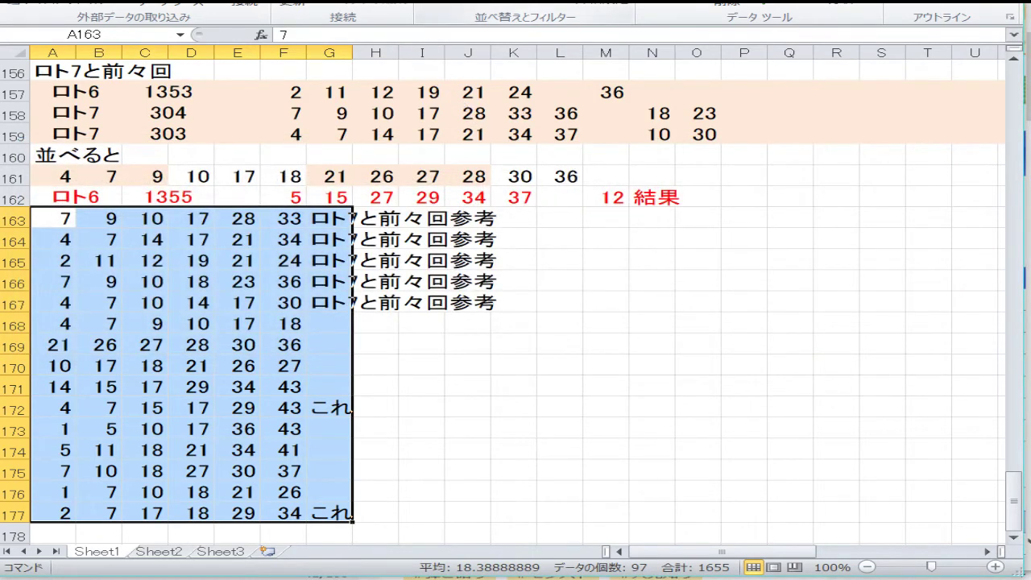
pyautogui.hotkey('alt', 'a')
pyautogui.press('s')
pyautogui.press('a')
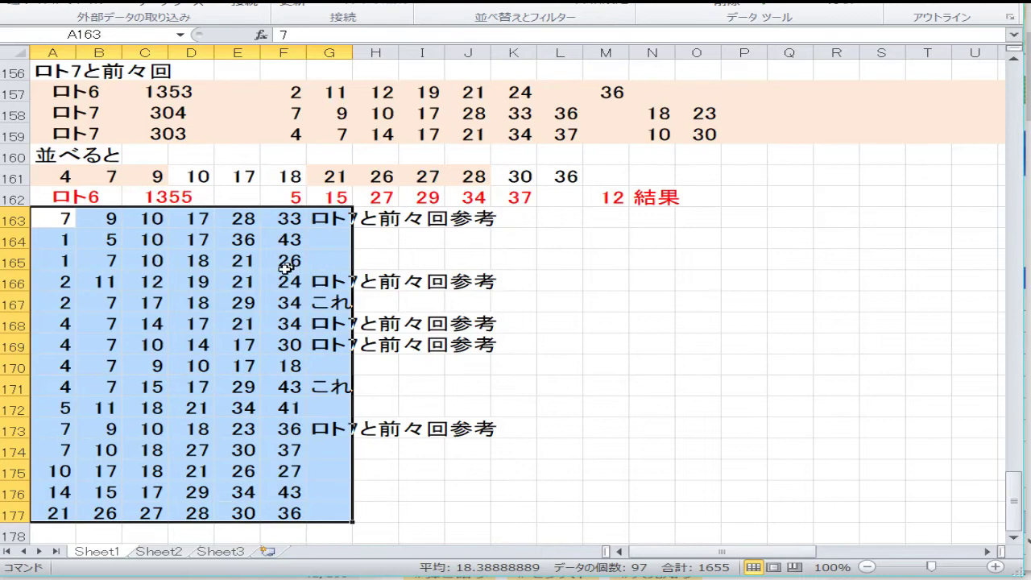
# - Try to re-sort the prediction rows A163:G177 in ascending order by the column headed 7, and undo back to the unsorted order
pyautogui.click(461, 10)
pyautogui.click(401, 215)
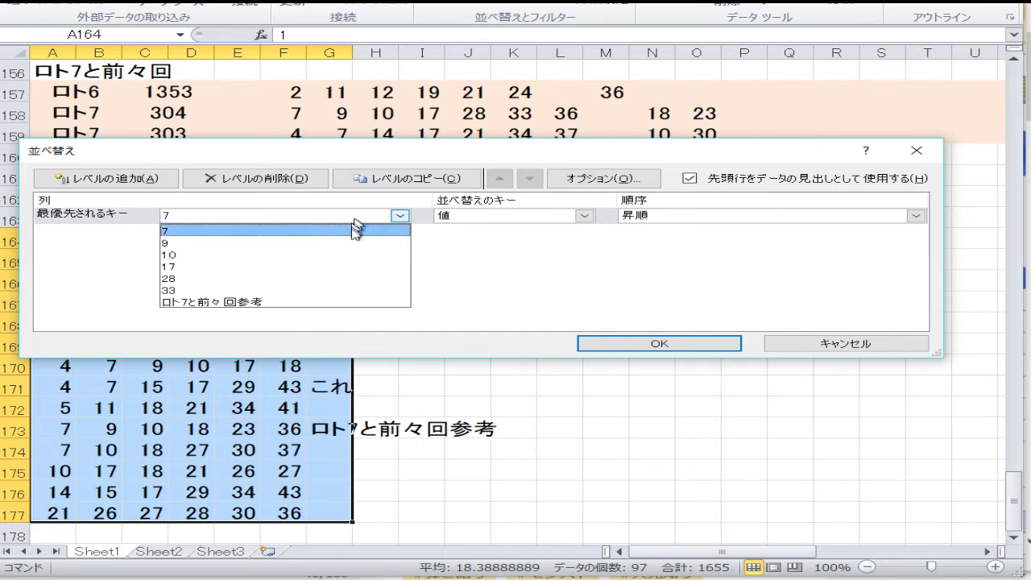
pyautogui.click(278, 218)
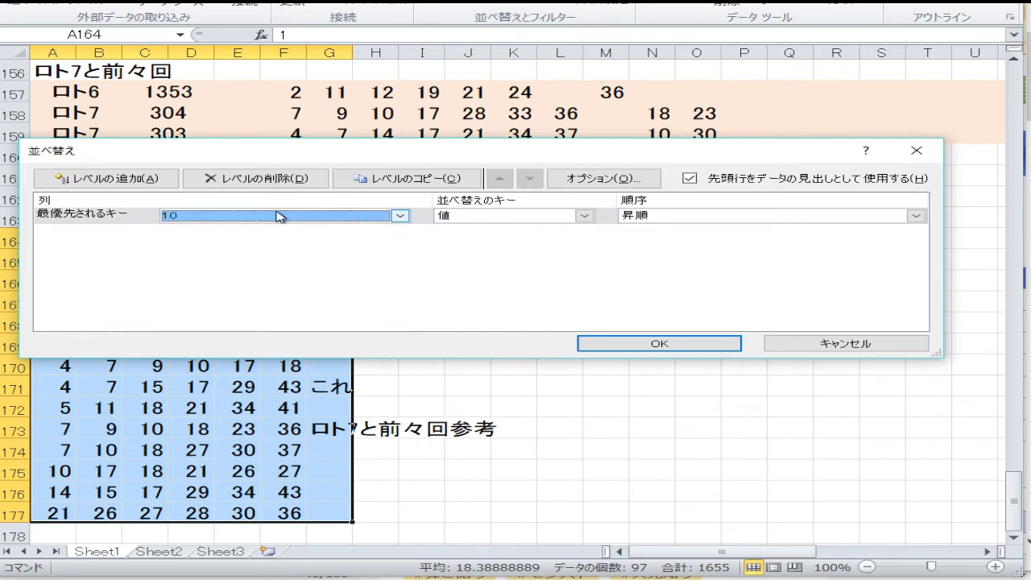
pyautogui.click(352, 218)
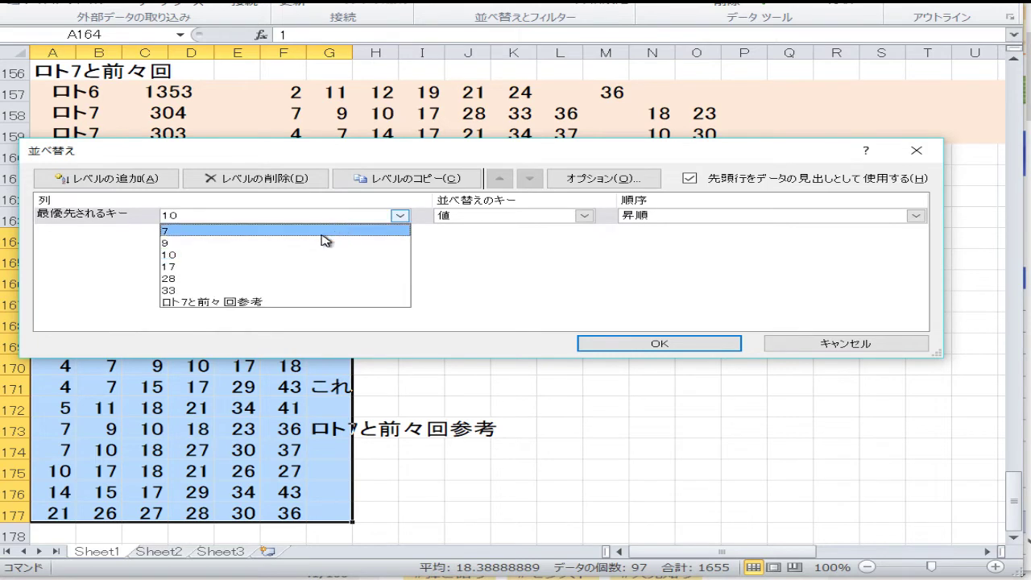
pyautogui.click(322, 232)
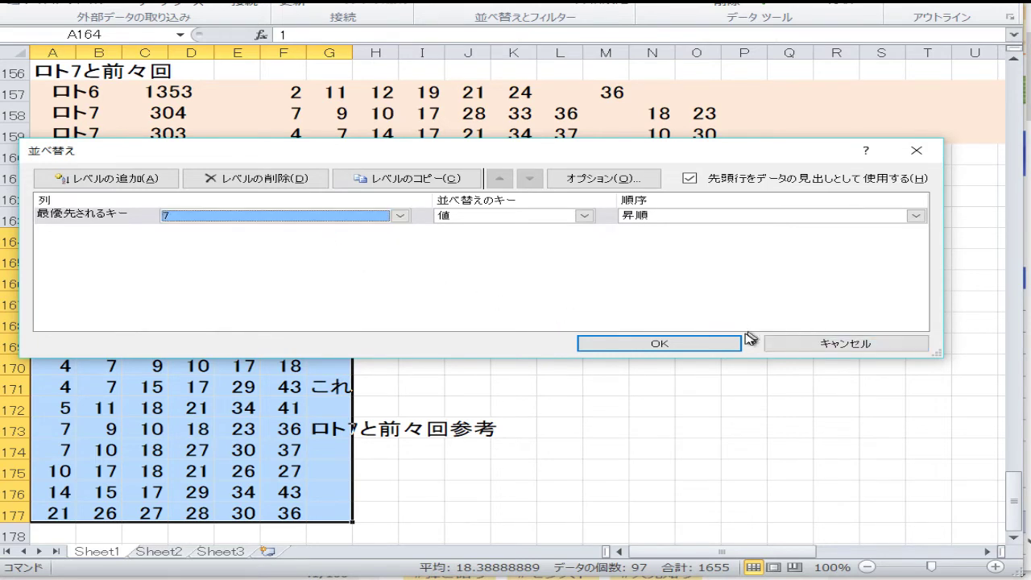
pyautogui.click(660, 343)
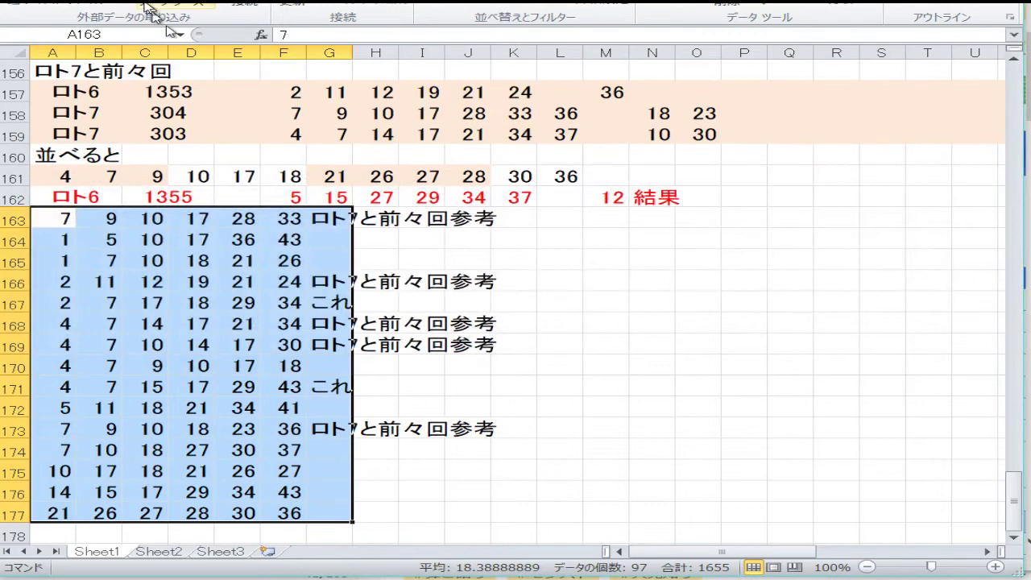
pyautogui.hotkey('ctrl', 'z')
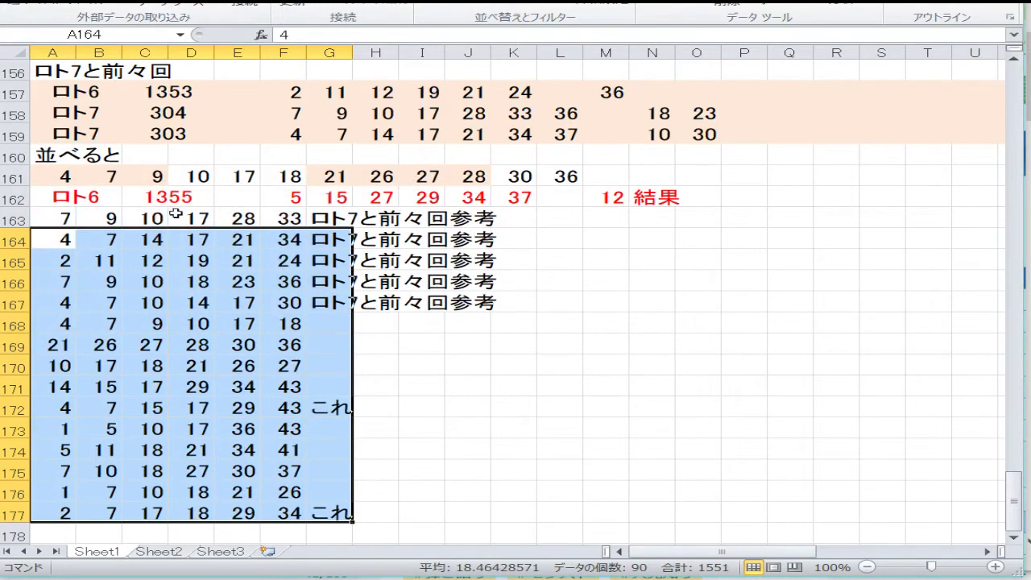
# - Insert a blank row at row 163 above the prediction rows and sort A163:G178 in ascending order by column A
pyautogui.rightClick(15, 219)
pyautogui.click(8, 327)
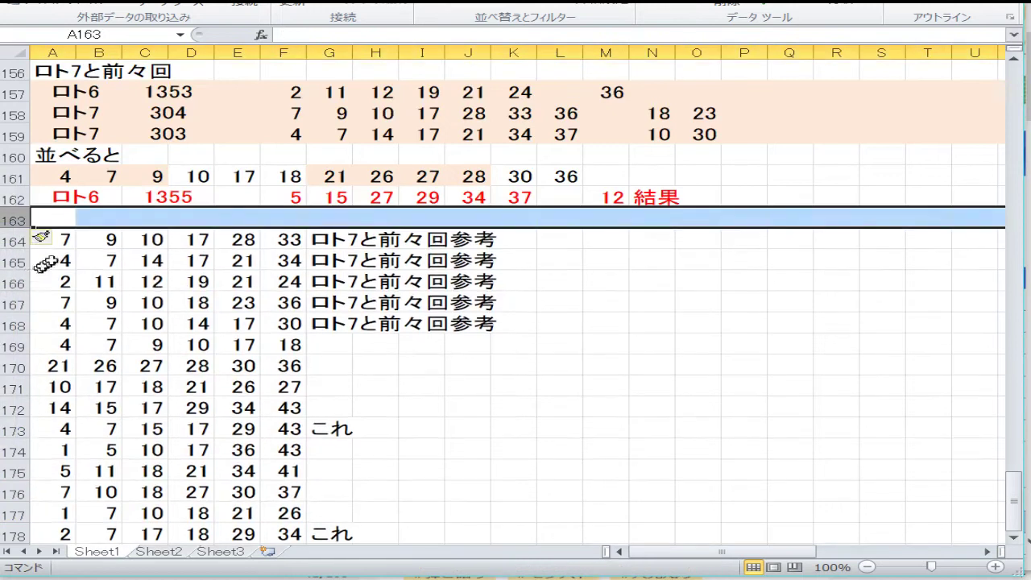
pyautogui.moveTo(74, 215); pyautogui.dragTo(332, 530)
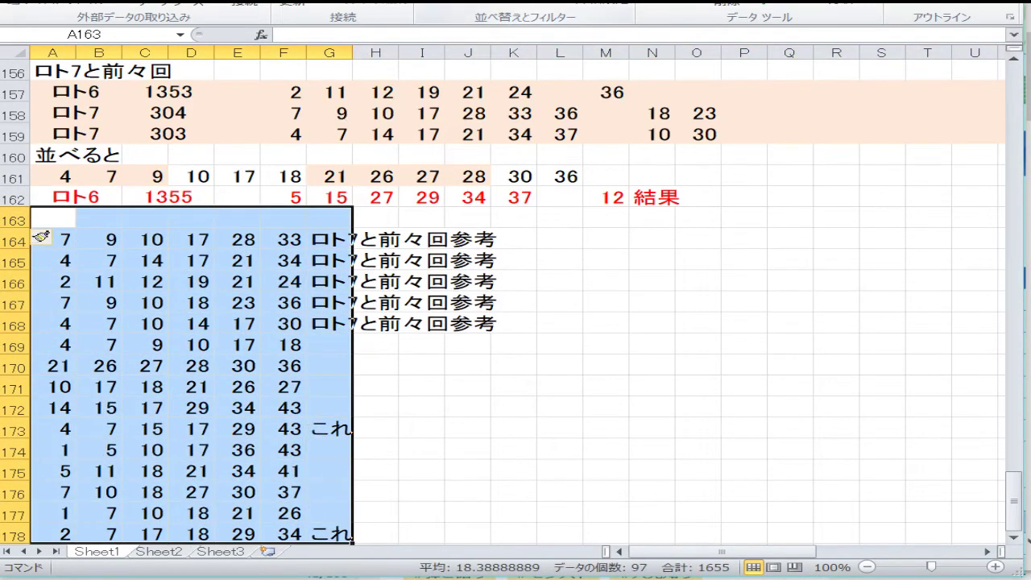
pyautogui.click(475, 7)
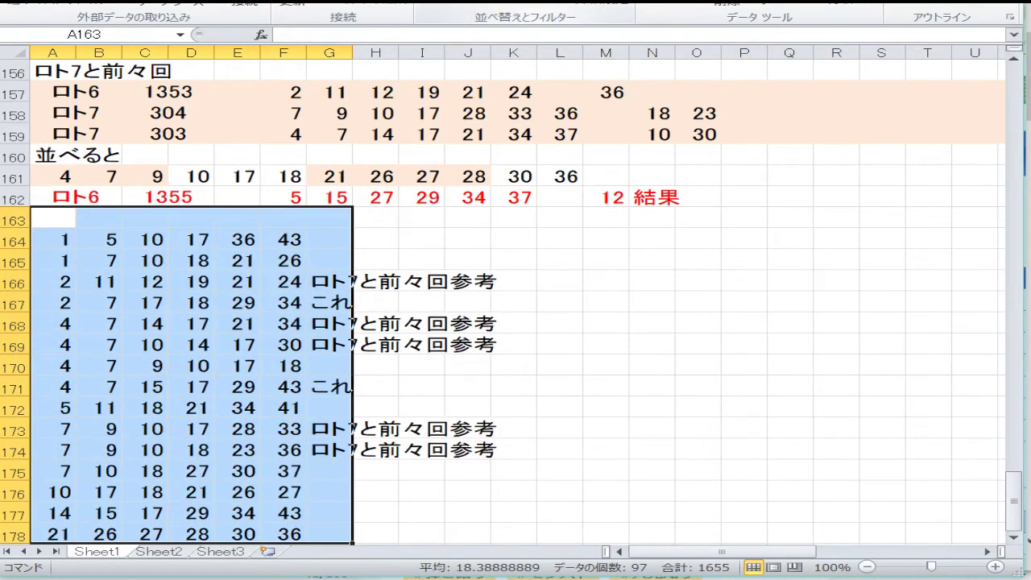
pyautogui.click(209, 377)
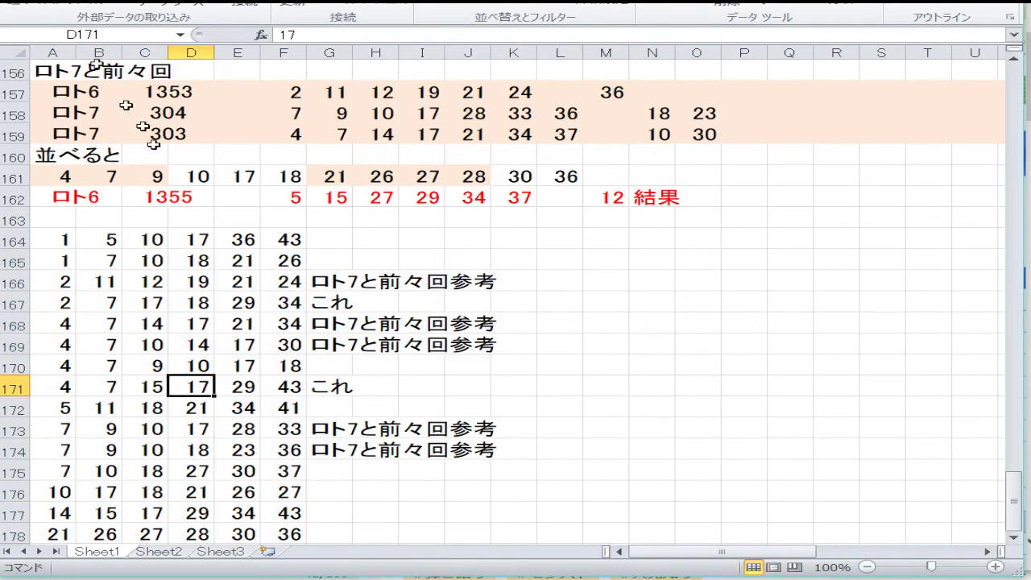
# - Fill the matching prediction cells B164, E167, F167, F168, C171, E171, D175, F175, F176, D177, E177 and C178 with yellow
pyautogui.click(129, 241)
pyautogui.click(107, 235)
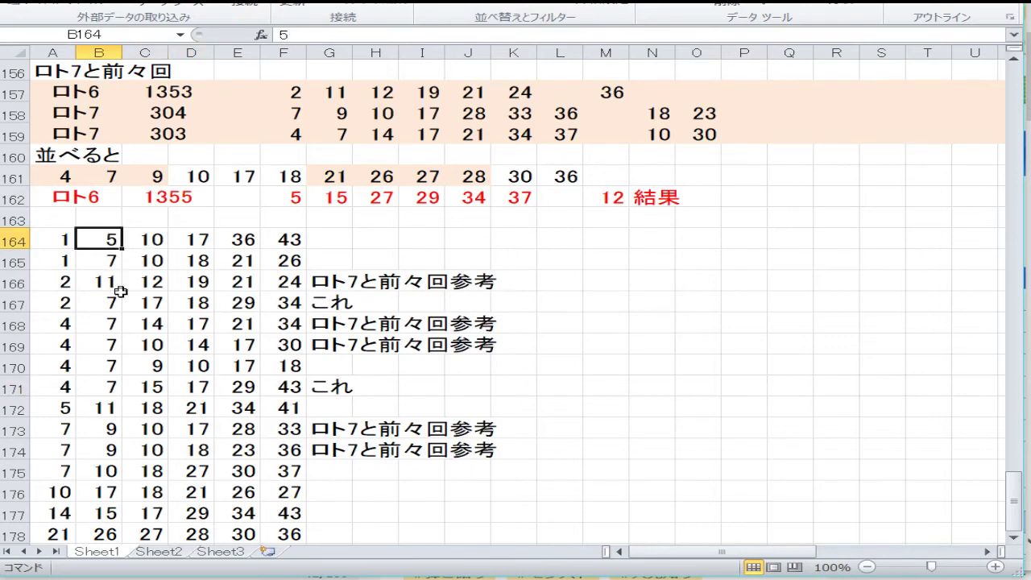
pyautogui.keyDown('ctrl'); pyautogui.click(145, 387); pyautogui.keyUp('ctrl')
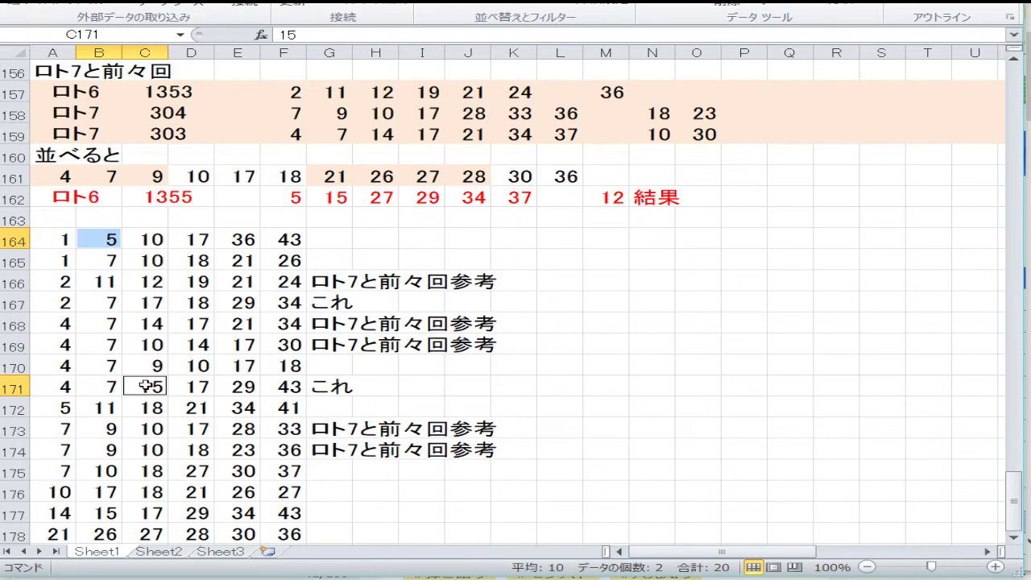
pyautogui.keyDown('ctrl'); pyautogui.click(200, 465); pyautogui.keyUp('ctrl')
pyautogui.keyDown('ctrl'); pyautogui.click(296, 493); pyautogui.keyUp('ctrl')
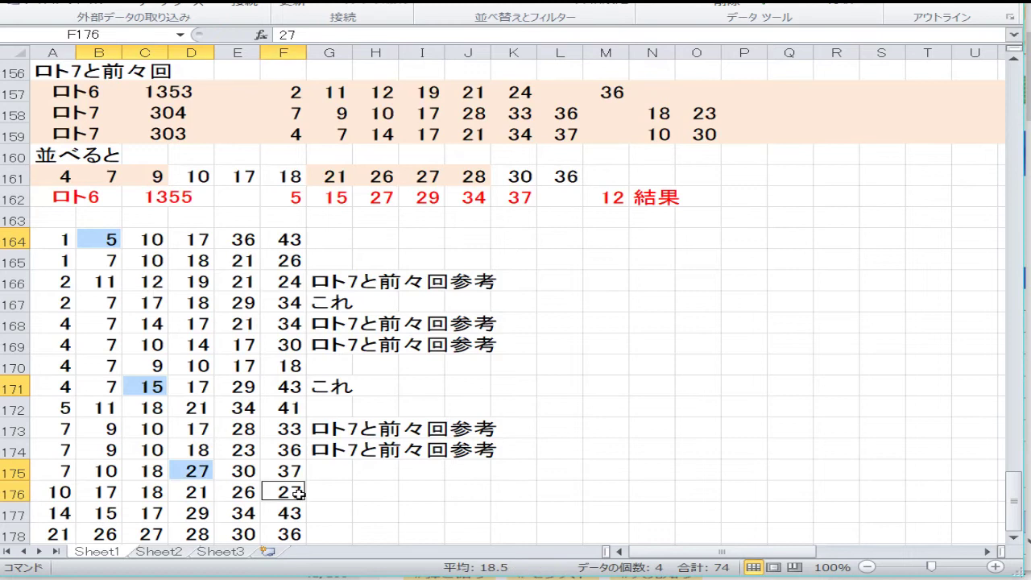
pyautogui.keyDown('ctrl'); pyautogui.click(203, 514); pyautogui.keyUp('ctrl')
pyautogui.keyDown('ctrl'); pyautogui.click(231, 517); pyautogui.keyUp('ctrl')
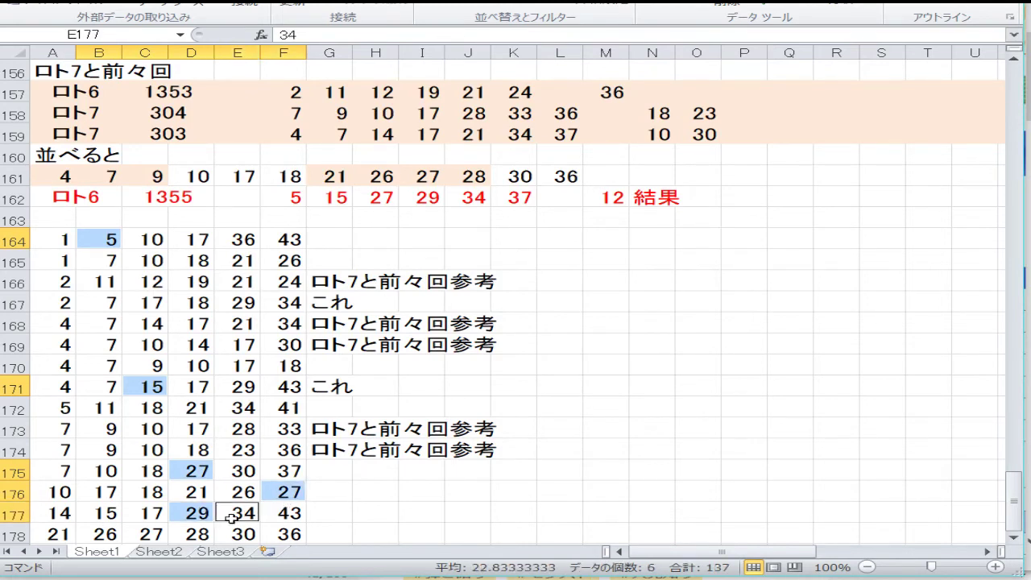
pyautogui.keyDown('ctrl'); pyautogui.click(272, 472); pyautogui.keyUp('ctrl')
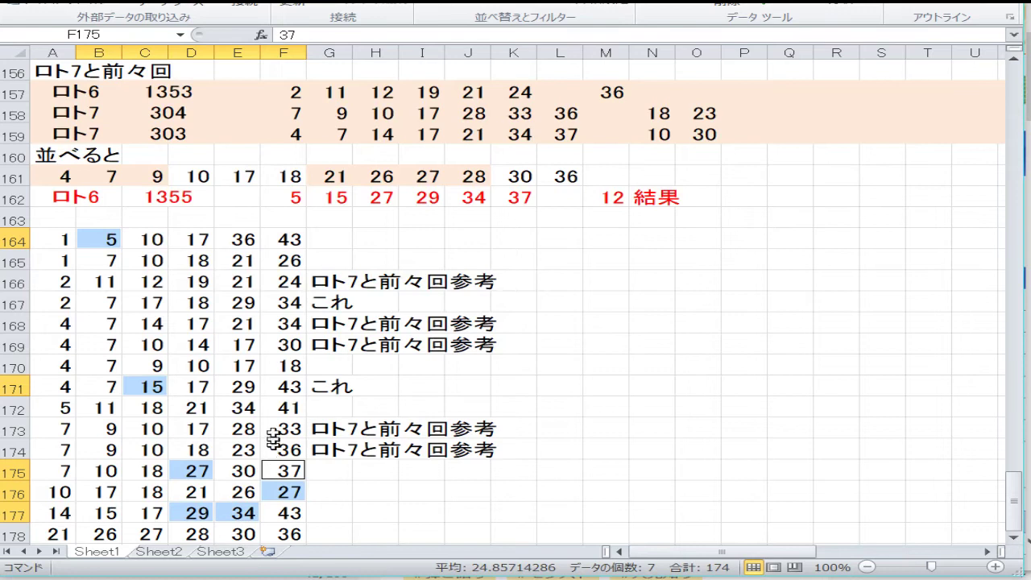
pyautogui.keyDown('ctrl'); pyautogui.click(242, 387); pyautogui.keyUp('ctrl')
pyautogui.keyDown('ctrl'); pyautogui.click(237, 307); pyautogui.keyUp('ctrl')
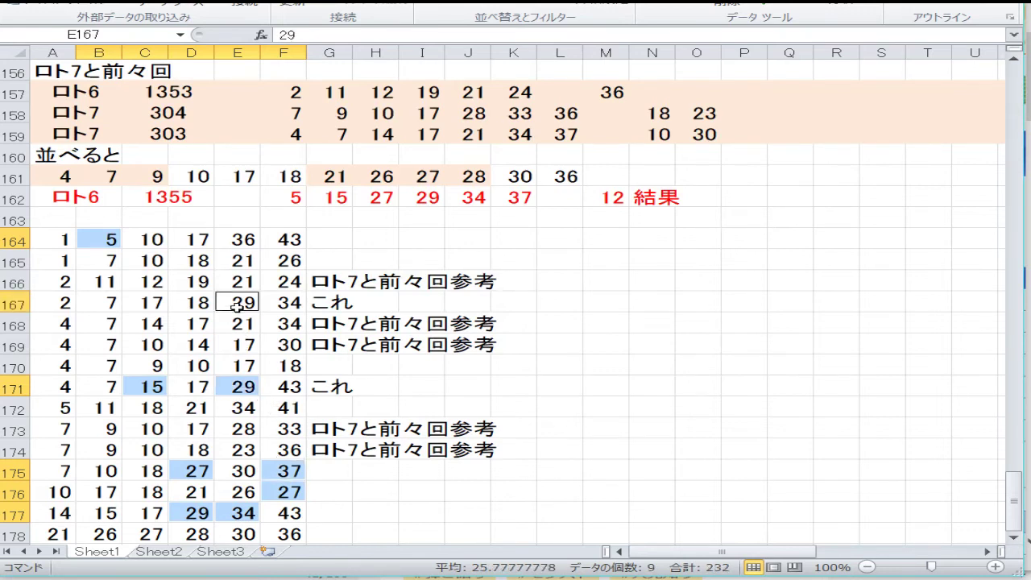
pyautogui.keyDown('ctrl'); pyautogui.click(274, 304); pyautogui.keyUp('ctrl')
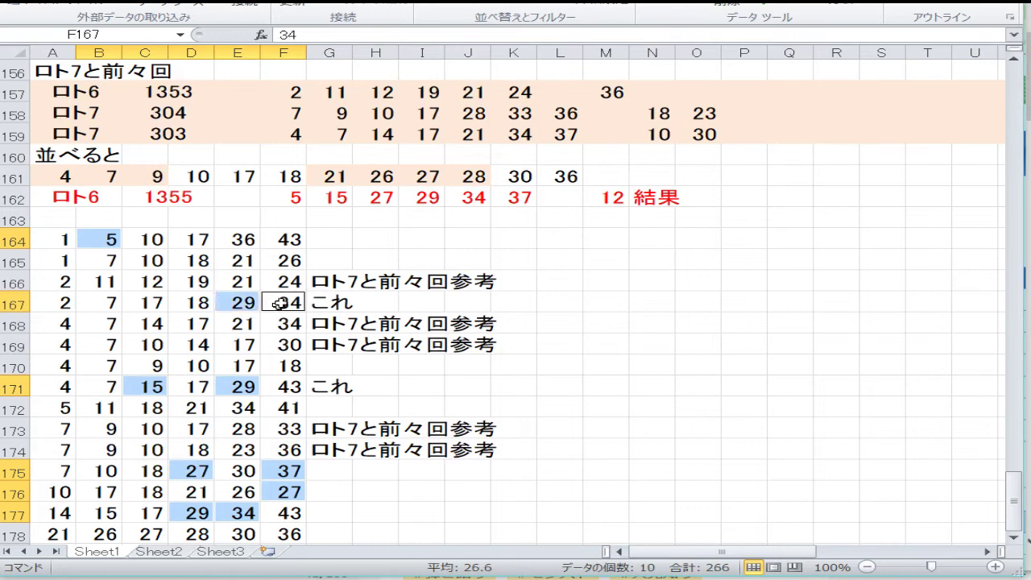
pyautogui.keyDown('ctrl'); pyautogui.click(278, 320); pyautogui.keyUp('ctrl')
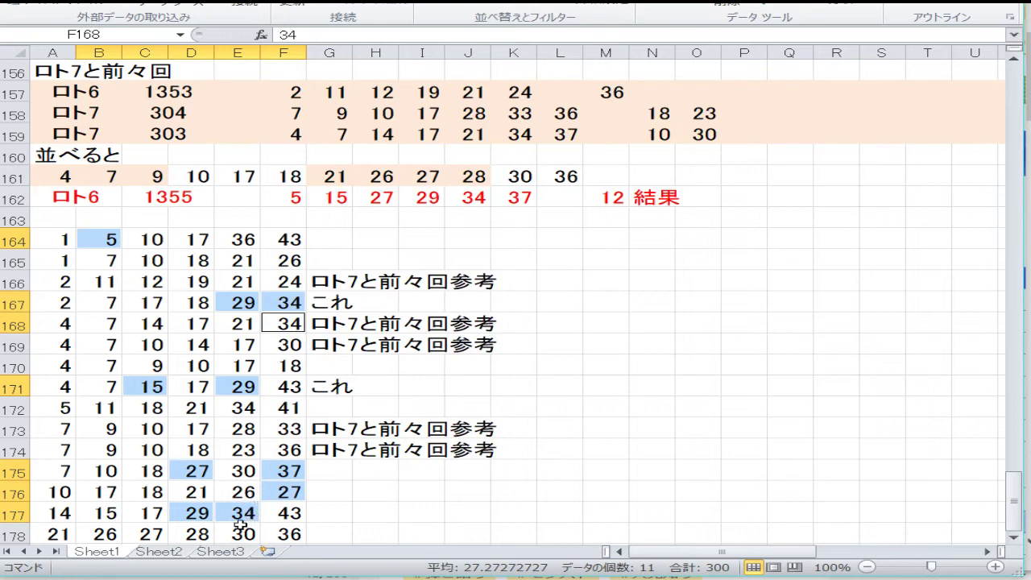
pyautogui.keyDown('ctrl'); pyautogui.click(154, 536); pyautogui.keyUp('ctrl')
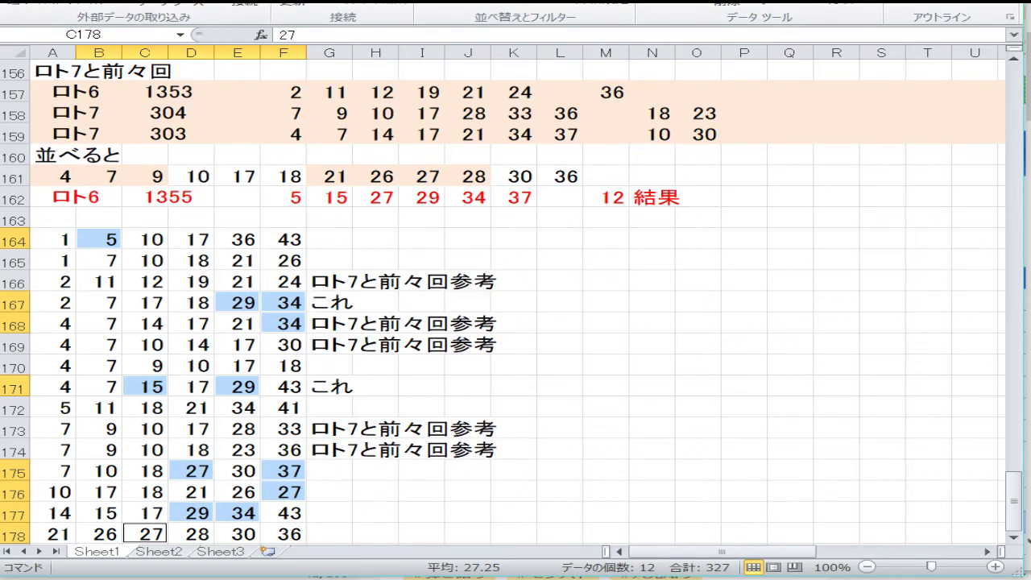
pyautogui.hotkey('alt', 'h')
pyautogui.click(241, 4)
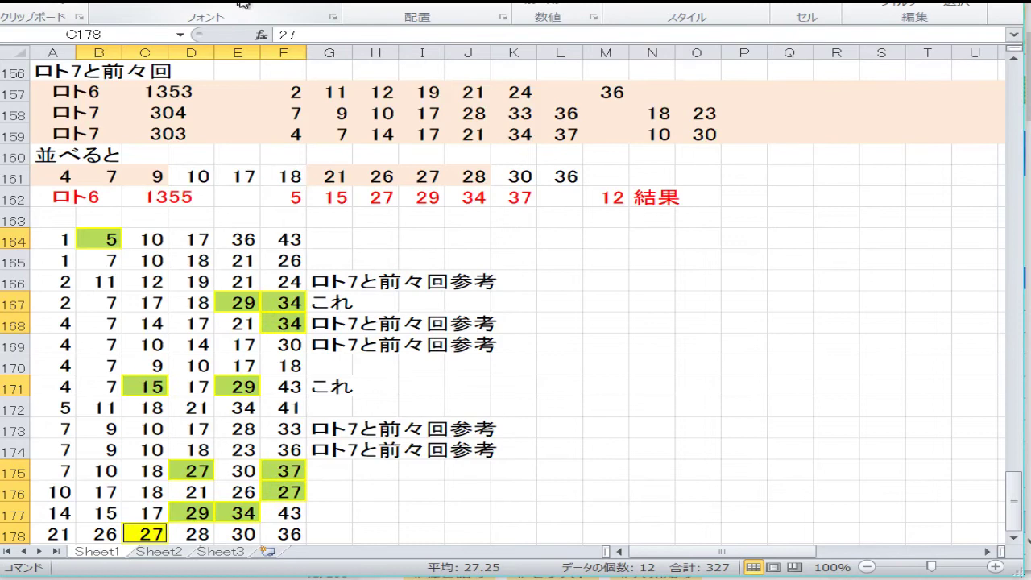
pyautogui.click(314, 390)
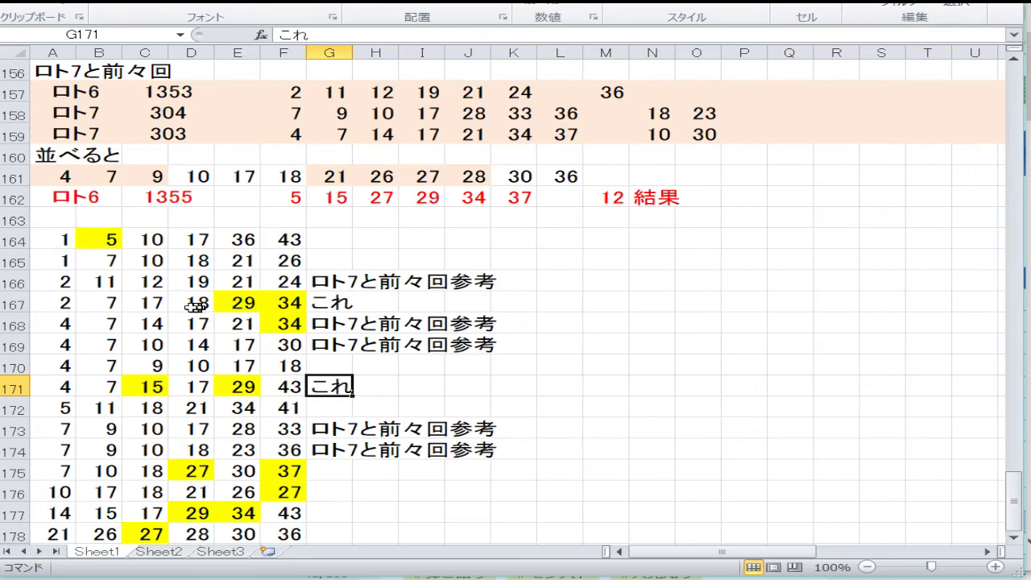
pyautogui.scroll(-1, 193, 345)
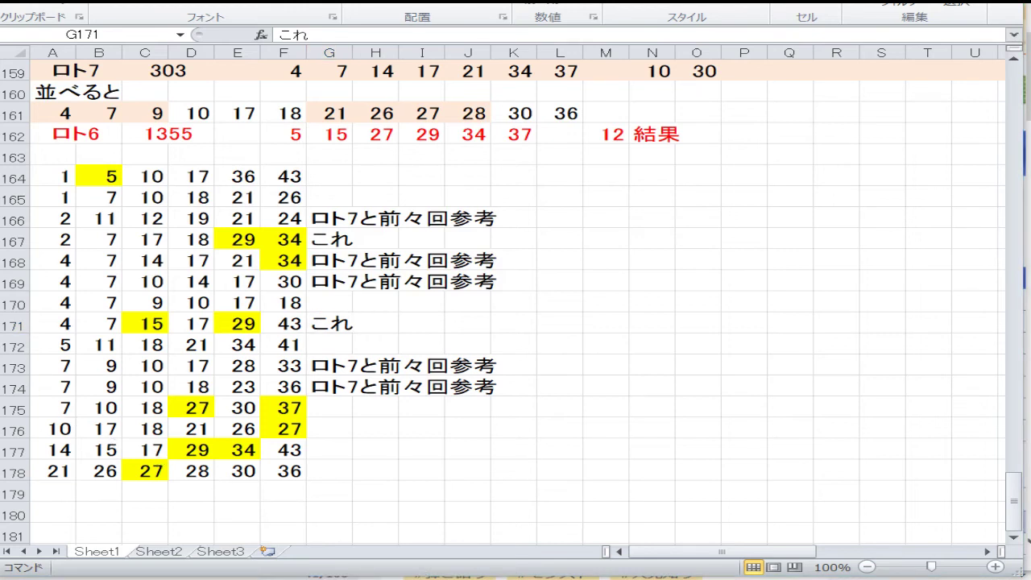
pyautogui.click(332, 318)
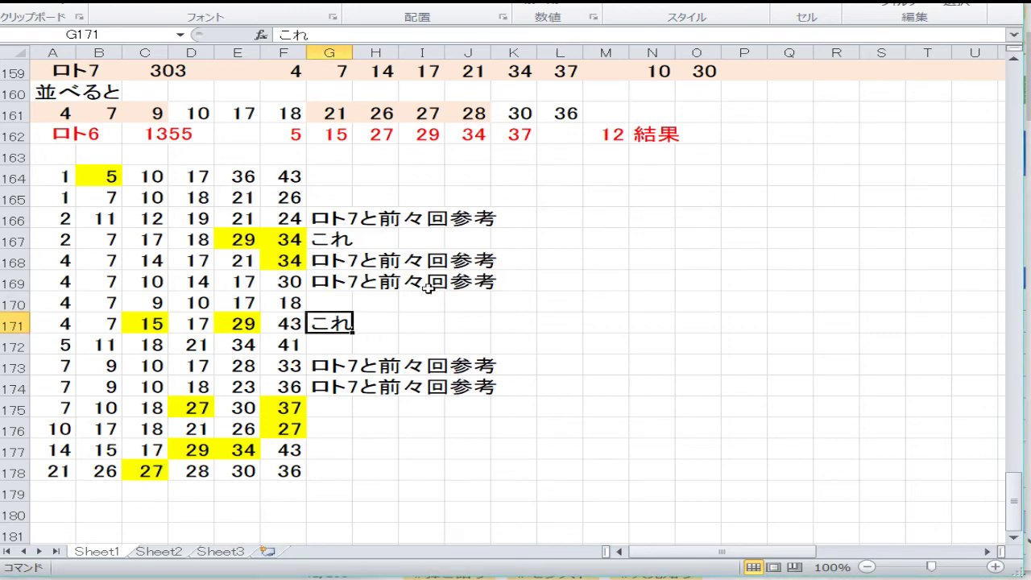
pyautogui.scroll(1, 386, 249)
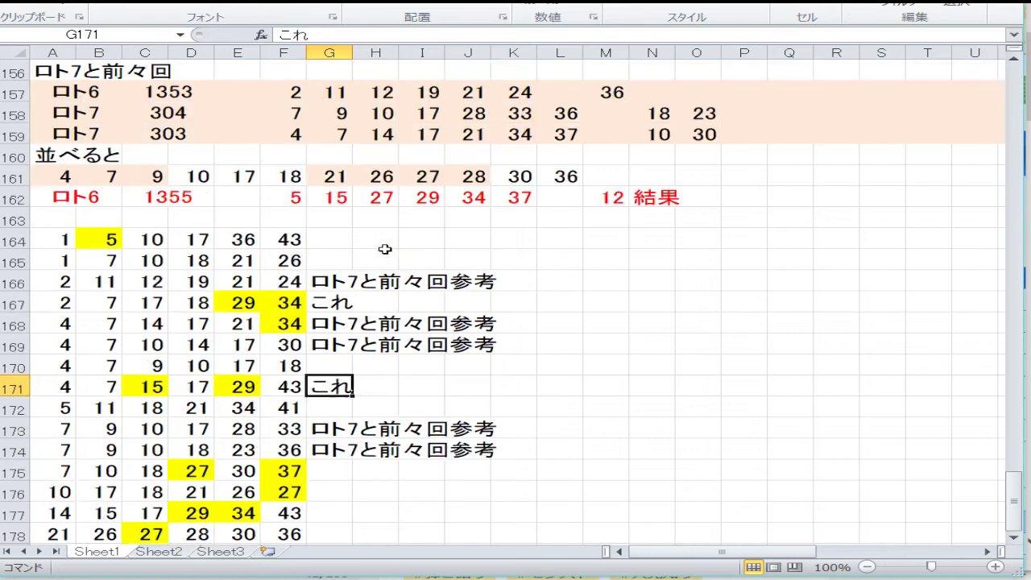
pyautogui.scroll(1, 385, 249)
pyautogui.scroll(1, 371, 291)
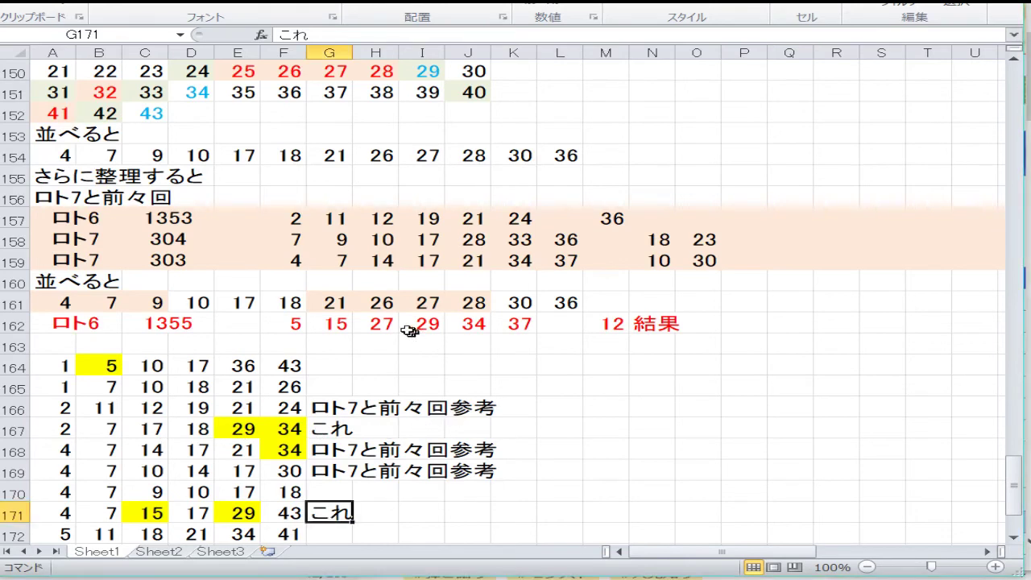
# - Fill cell I161 and the winning numbers E148, E149, G150, I150, D151 and G151 in the number grid with a horizontal white-to-blue gradient
pyautogui.click(427, 301)
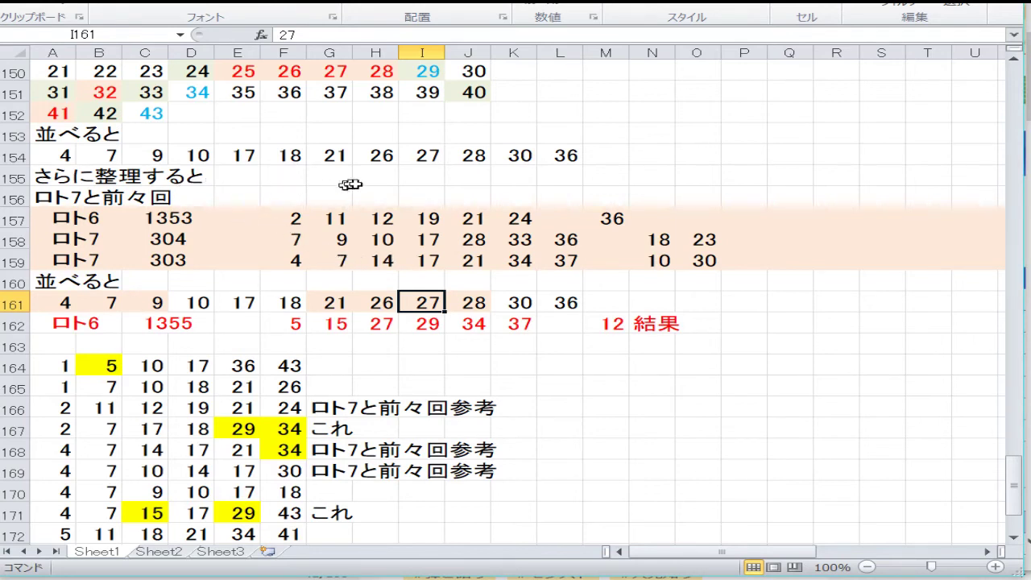
pyautogui.scroll(2, 314, 196)
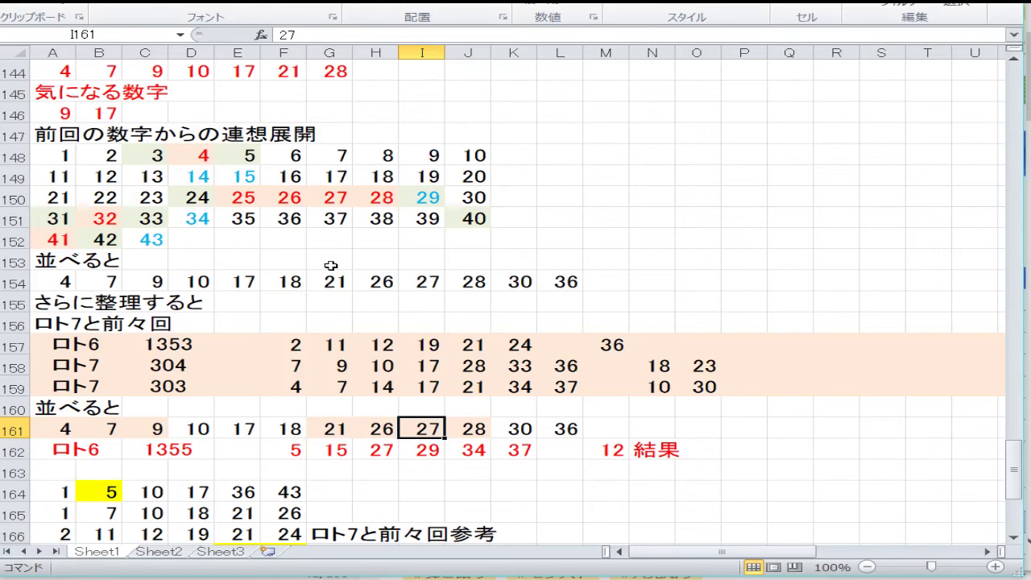
pyautogui.keyDown('ctrl'); pyautogui.click(253, 156); pyautogui.keyUp('ctrl')
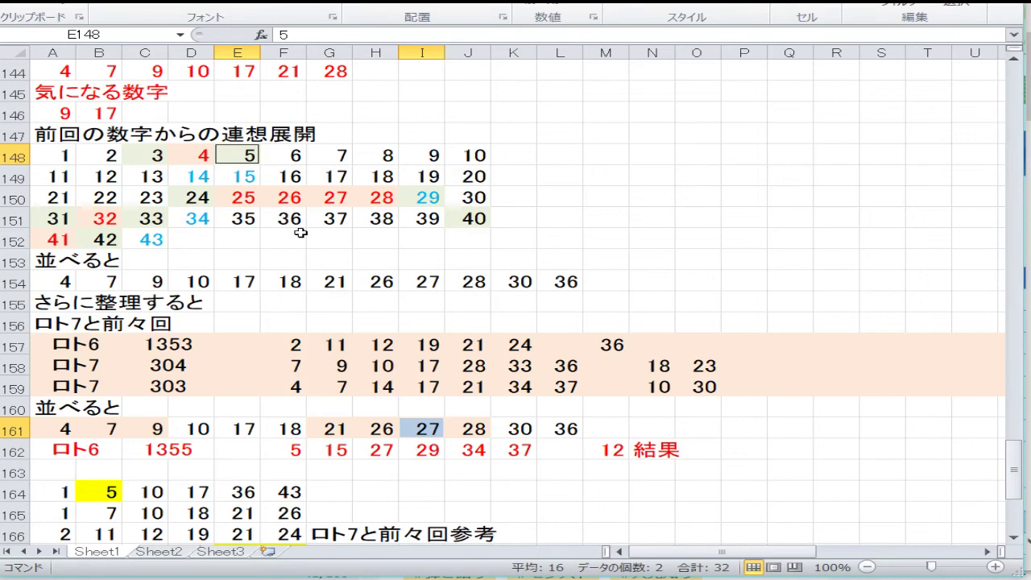
pyautogui.keyDown('ctrl'); pyautogui.click(248, 179); pyautogui.keyUp('ctrl')
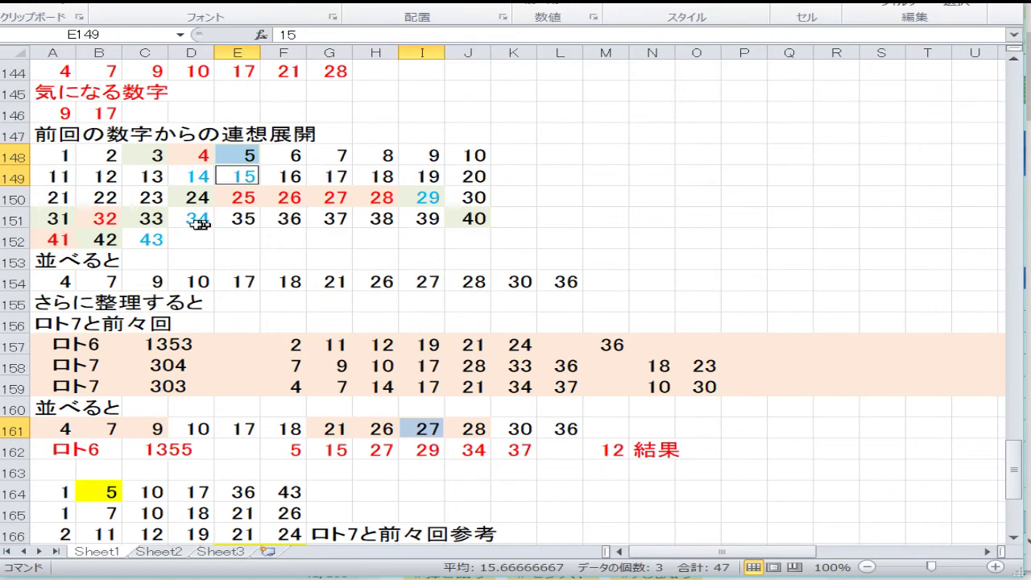
pyautogui.keyDown('ctrl'); pyautogui.click(333, 203); pyautogui.keyUp('ctrl')
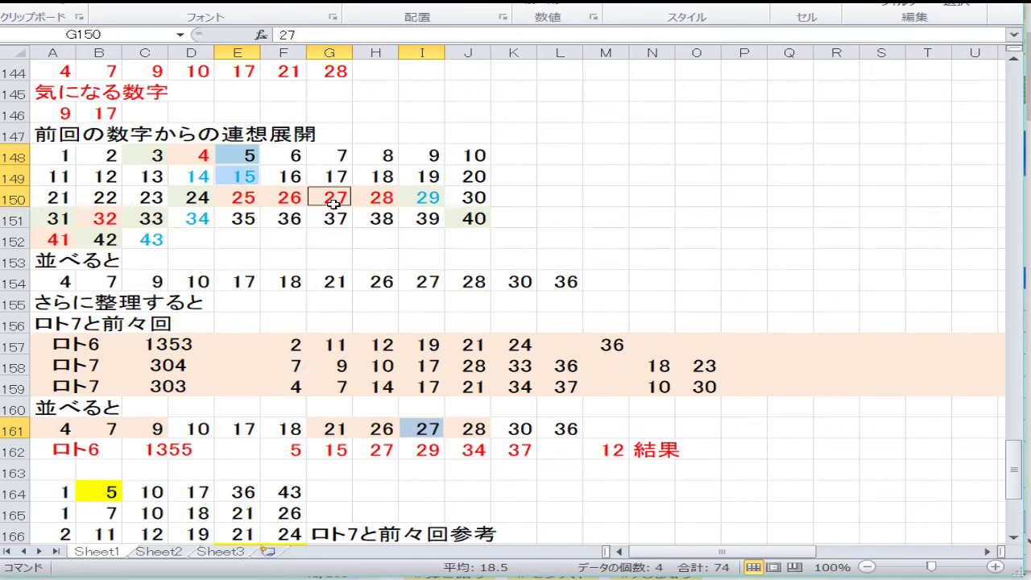
pyautogui.keyDown('ctrl'); pyautogui.click(414, 202); pyautogui.keyUp('ctrl')
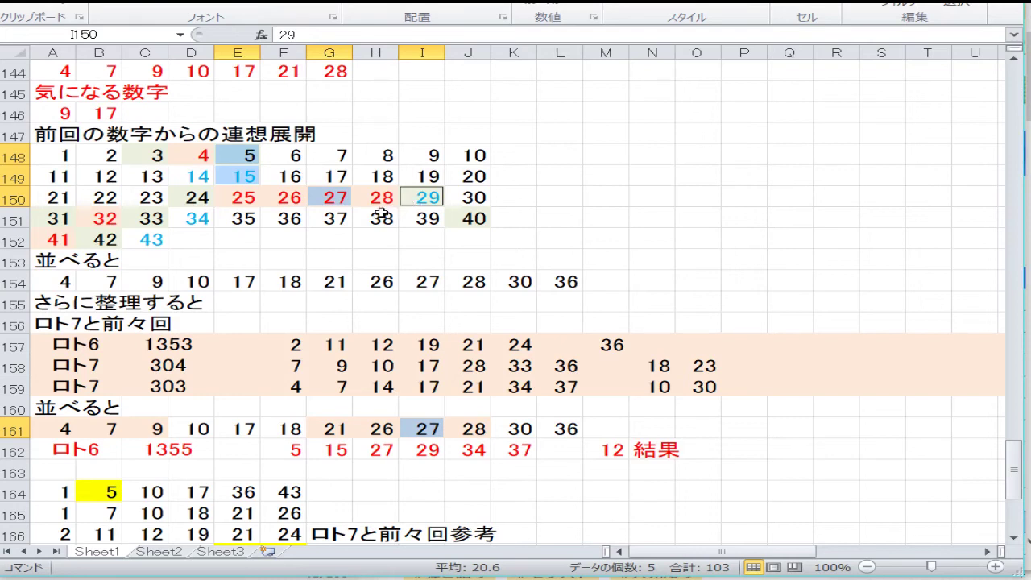
pyautogui.keyDown('ctrl'); pyautogui.click(208, 216); pyautogui.keyUp('ctrl')
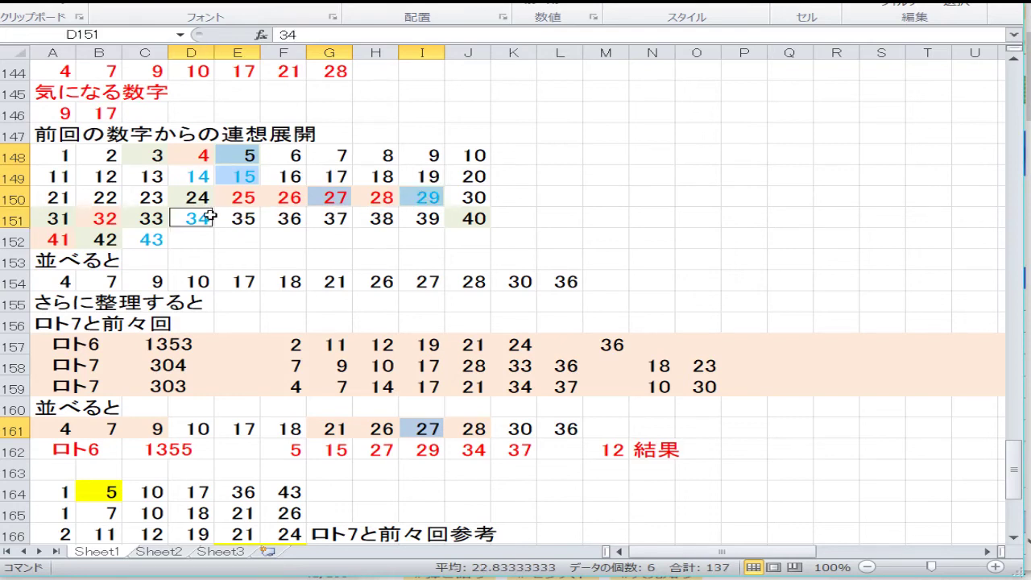
pyautogui.keyDown('ctrl'); pyautogui.click(327, 219); pyautogui.keyUp('ctrl')
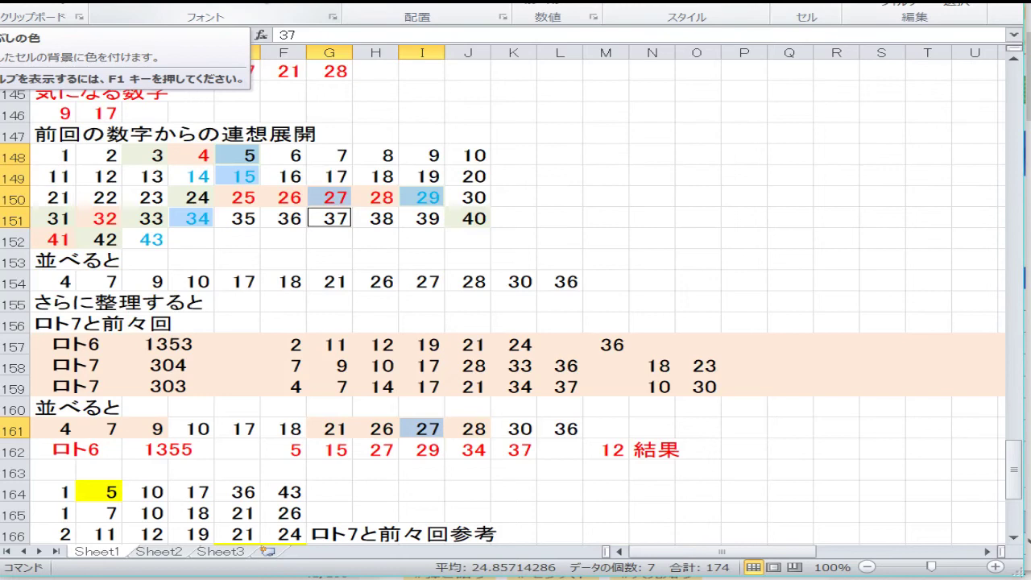
pyautogui.rightClick(246, 169)
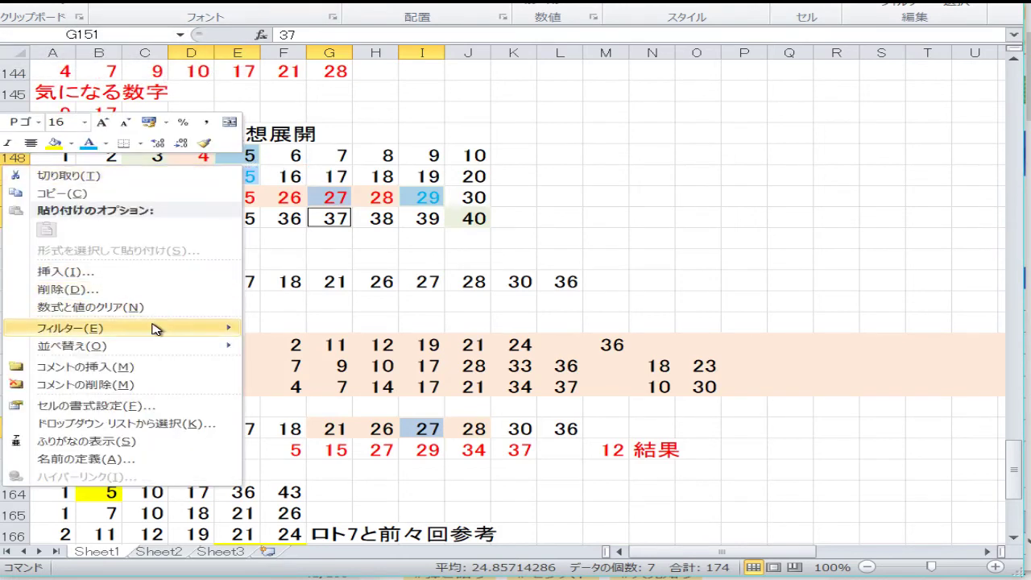
pyautogui.click(121, 406)
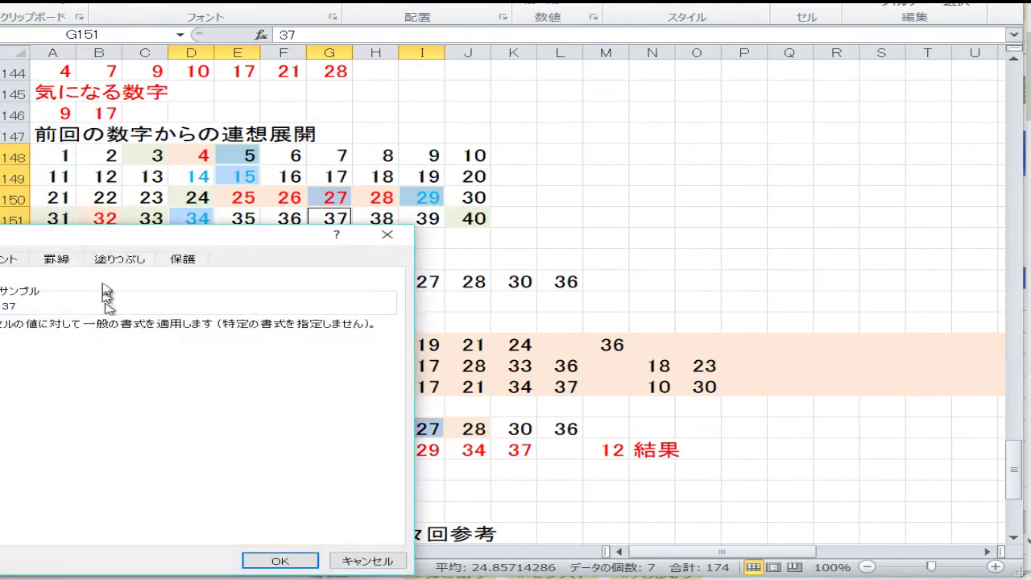
pyautogui.click(3, 261)
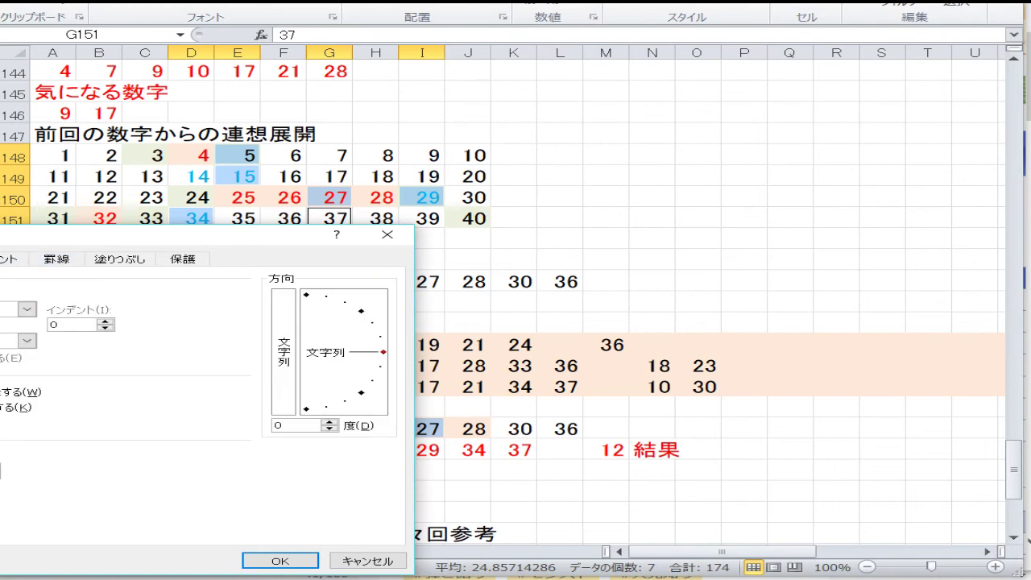
pyautogui.click(15, 260)
pyautogui.click(52, 259)
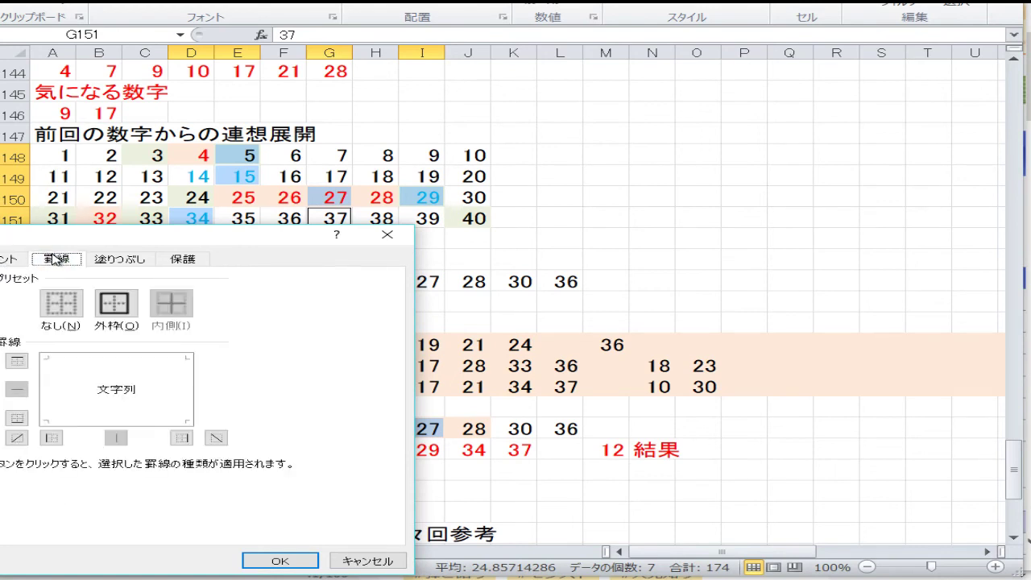
pyautogui.click(93, 262)
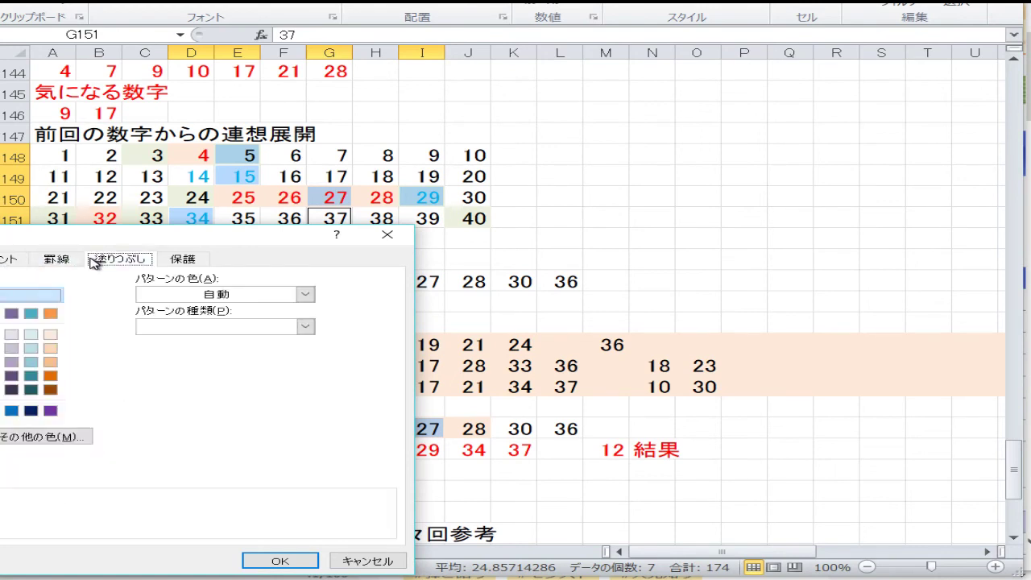
pyautogui.click(175, 261)
pyautogui.click(2, 260)
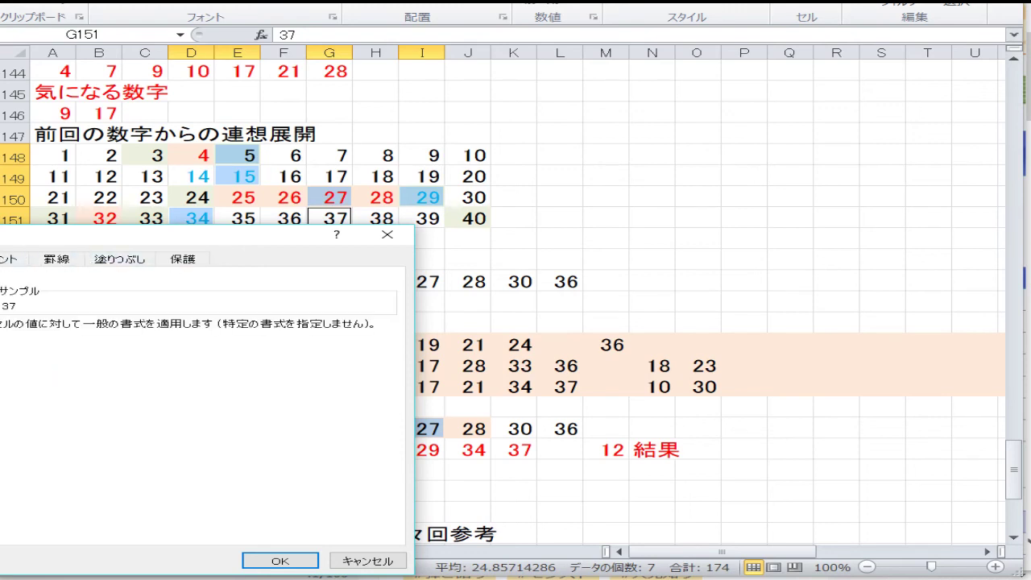
pyautogui.hotkey('ctrl', 'Tab')
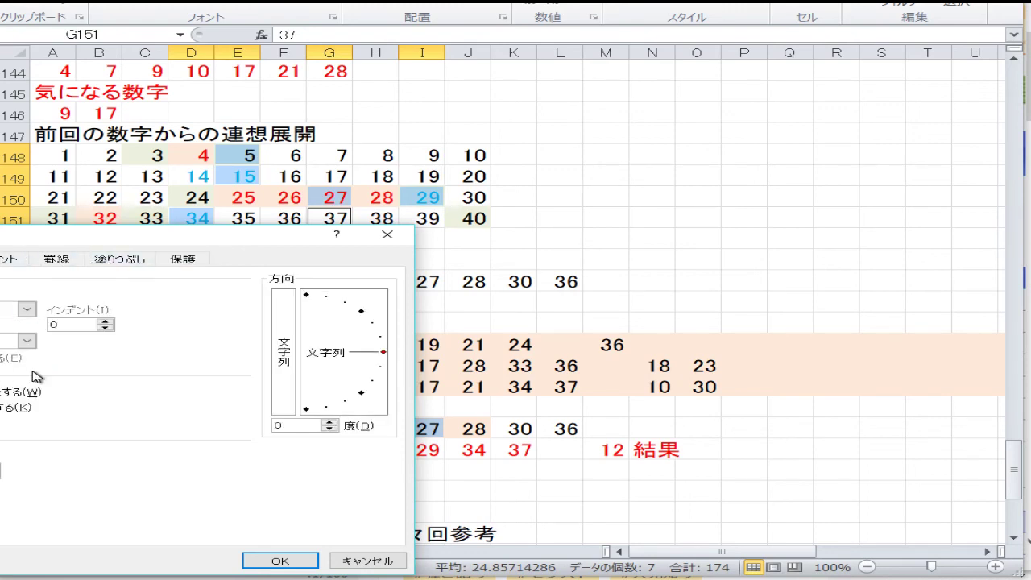
pyautogui.click(17, 261)
pyautogui.click(58, 262)
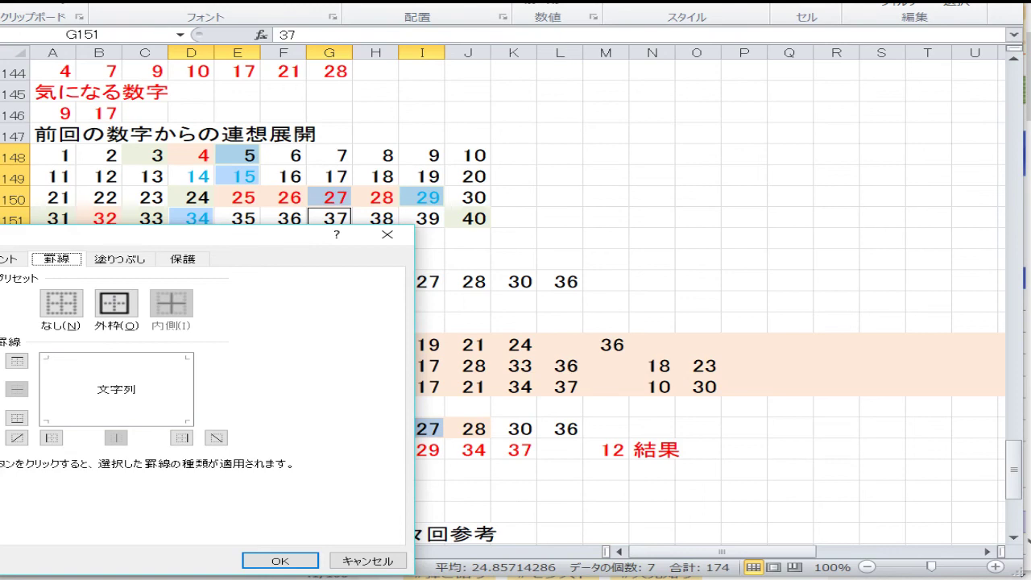
pyautogui.click(114, 260)
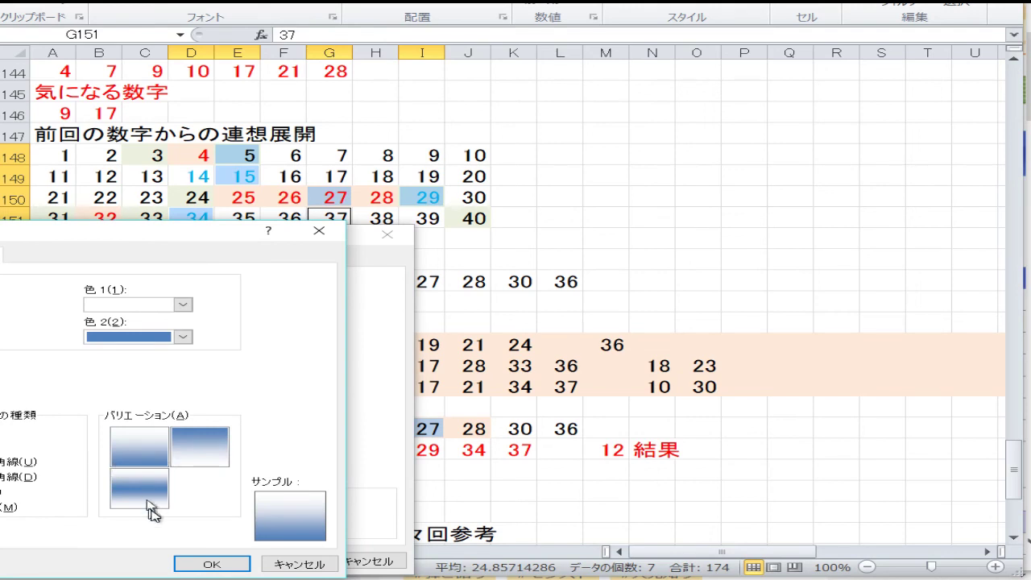
pyautogui.click(201, 564)
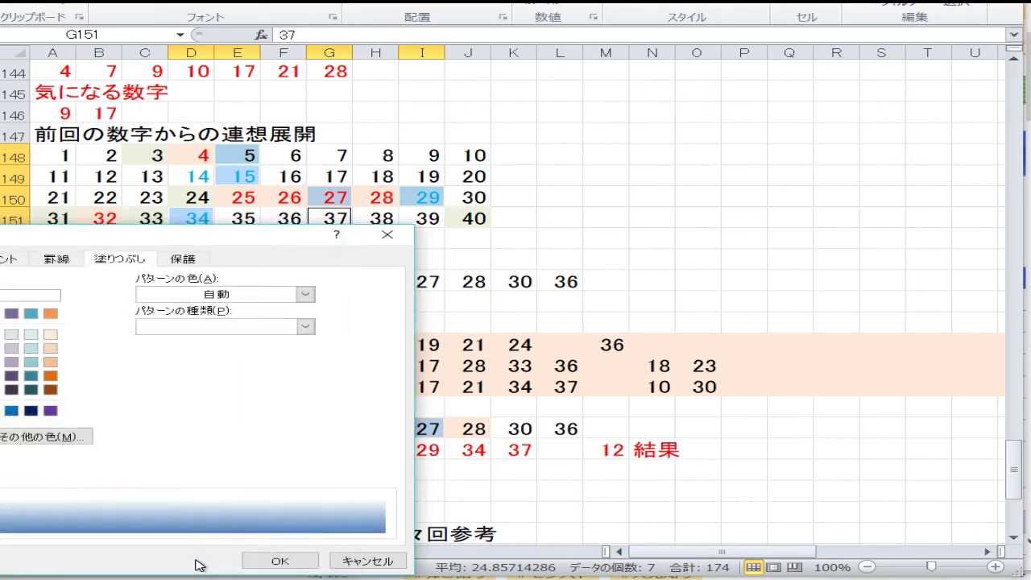
pyautogui.click(276, 559)
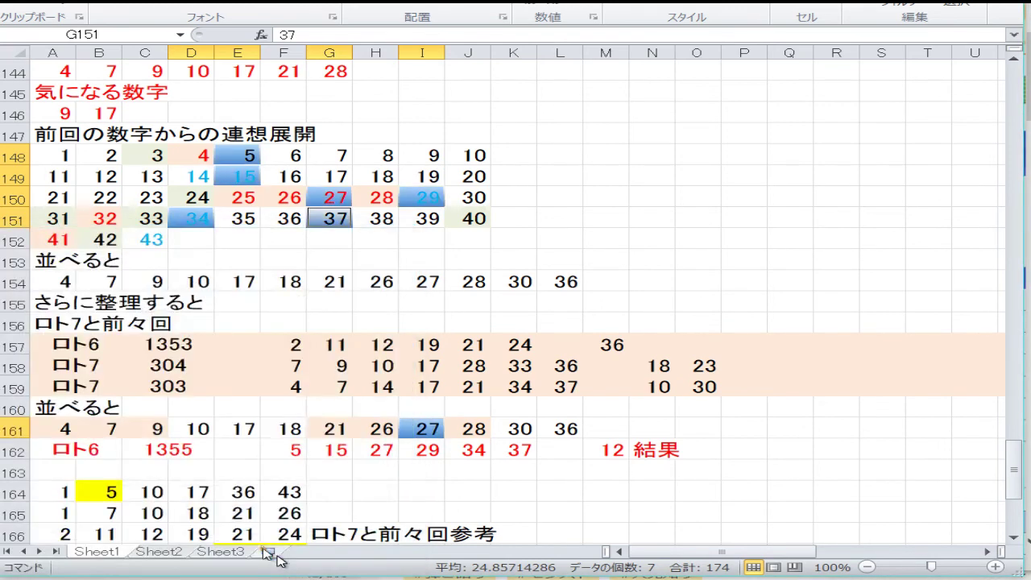
pyautogui.click(278, 448)
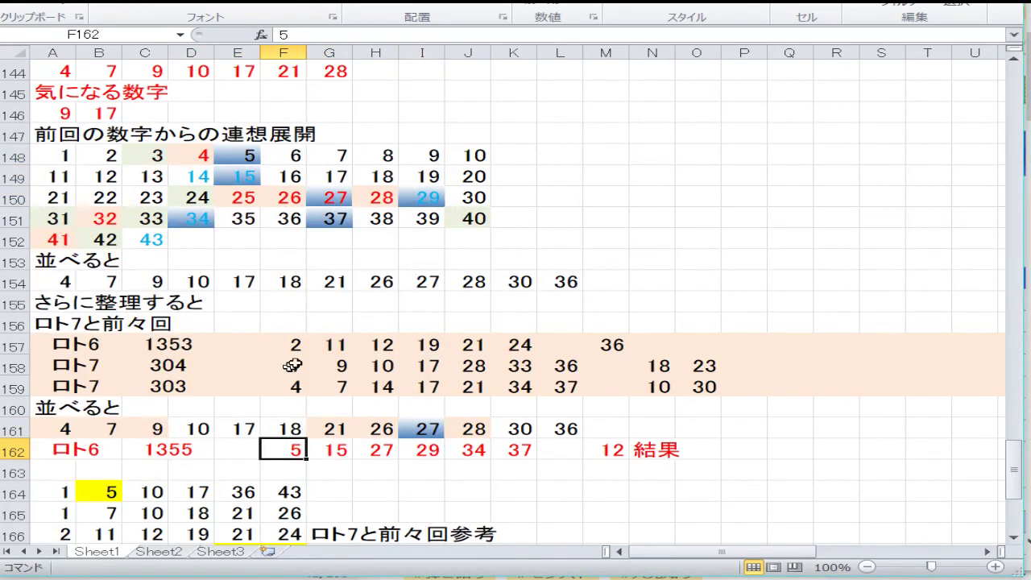
pyautogui.click(523, 284)
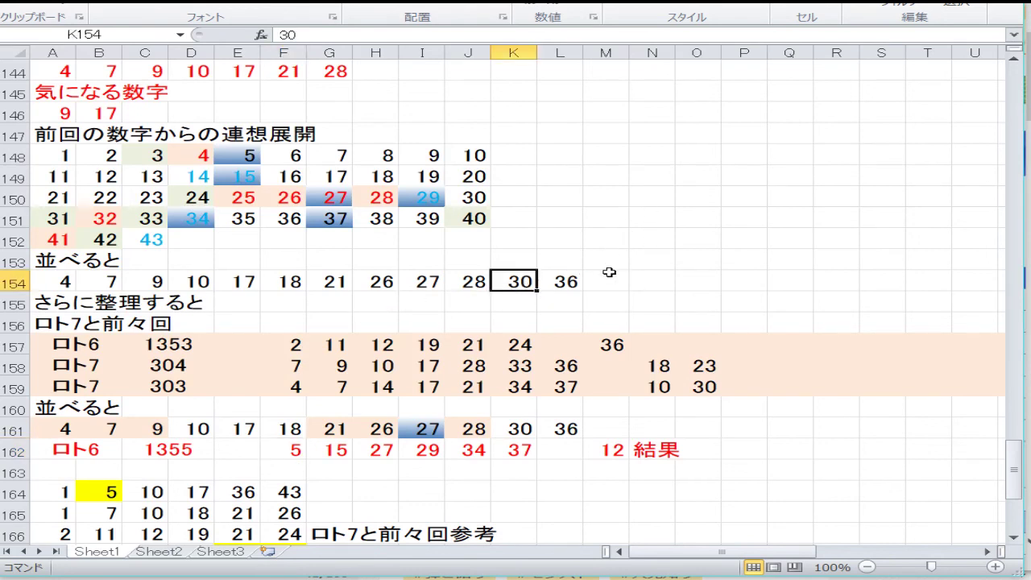